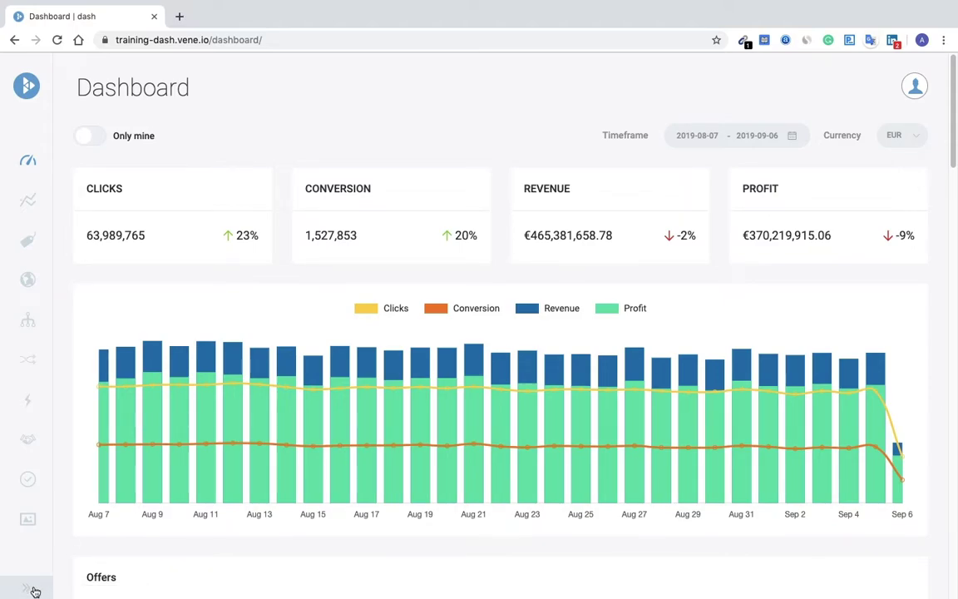
Expand the navigation and open the form for adding a new smart link
{"action": "left_click", "coordinate": [35, 591]}
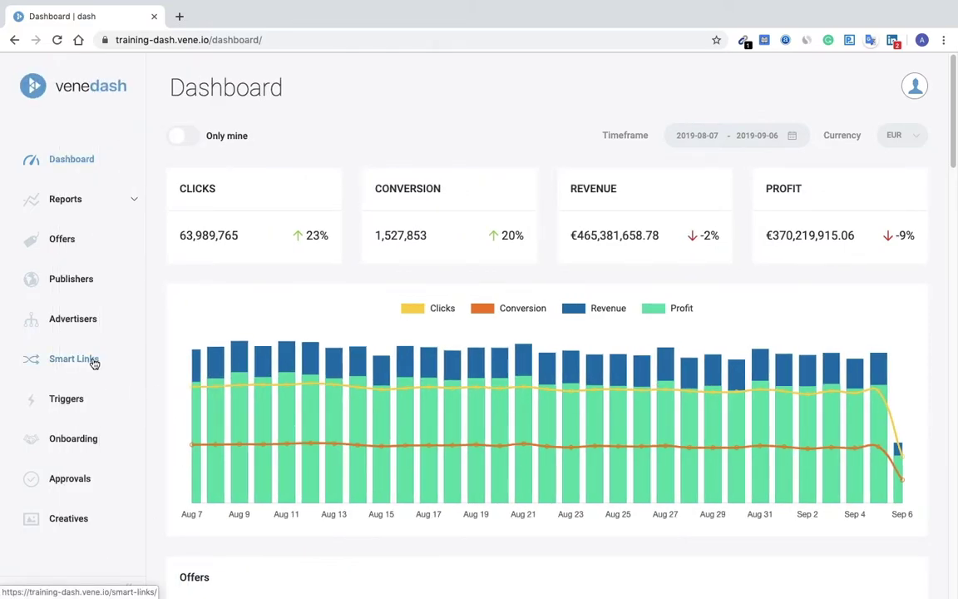
{"action": "left_click", "coordinate": [94, 364]}
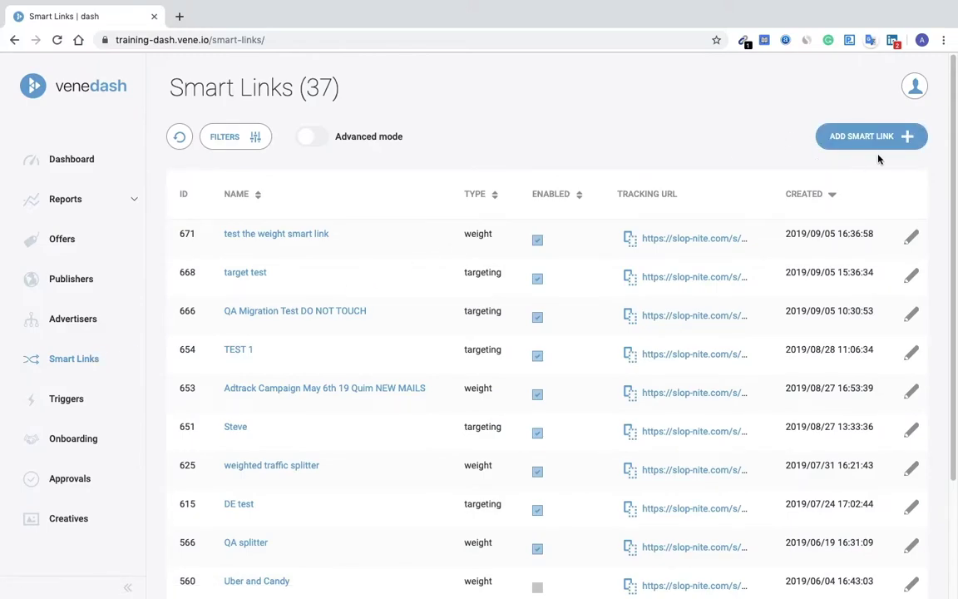
{"action": "left_click", "coordinate": [908, 140]}
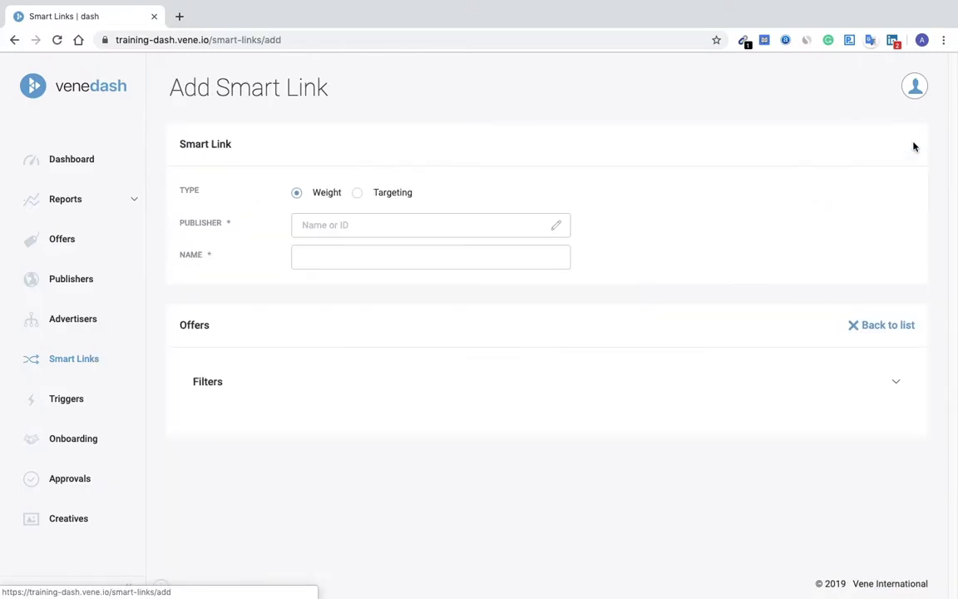
Set the weight smart link's publisher to Freenet Digital and its name to TEST 1
{"action": "left_click", "coordinate": [314, 227]}
{"action": "type", "text": "fre"}
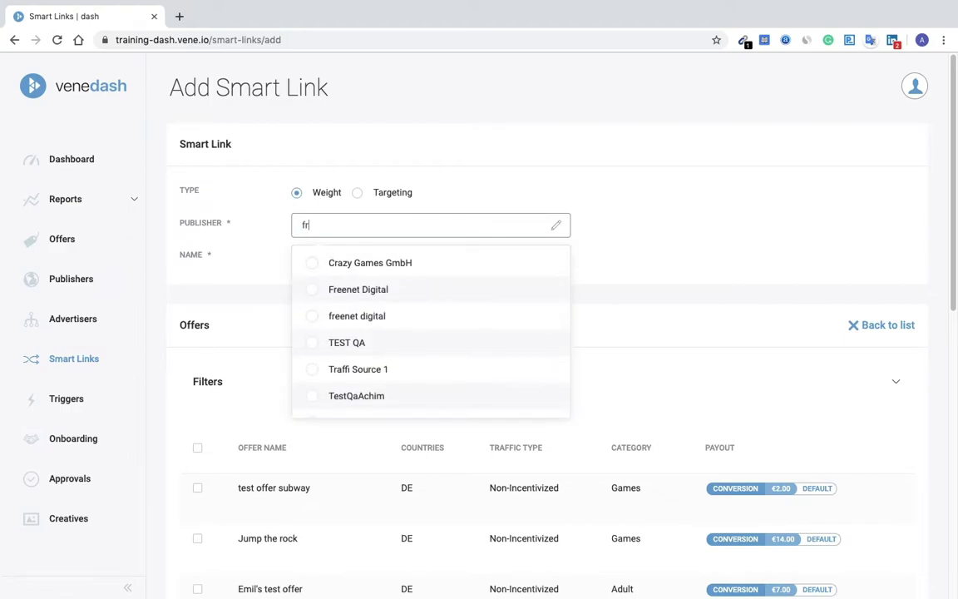
{"action": "left_click", "coordinate": [348, 263]}
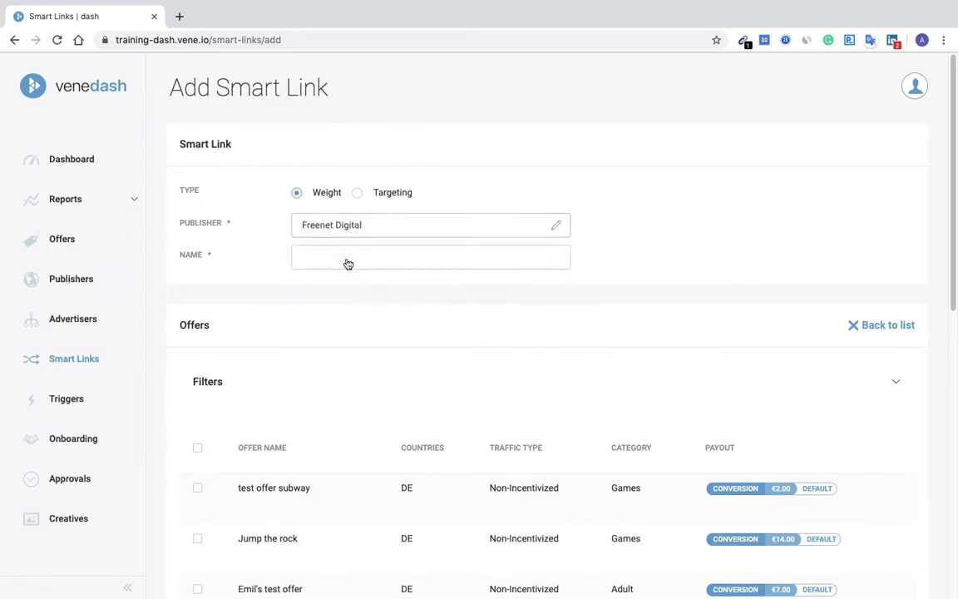
{"action": "left_click", "coordinate": [337, 256]}
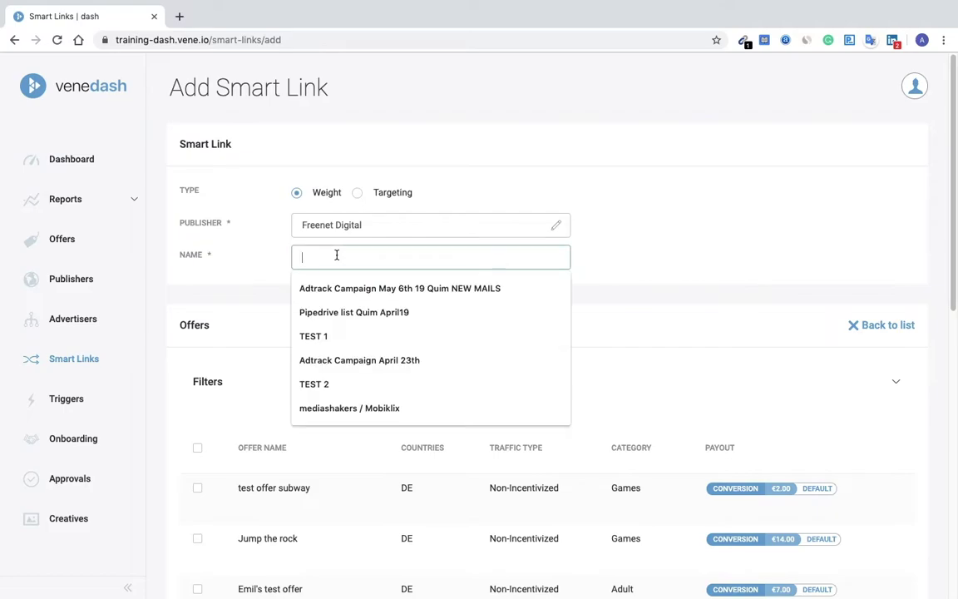
{"action": "left_click", "coordinate": [324, 335]}
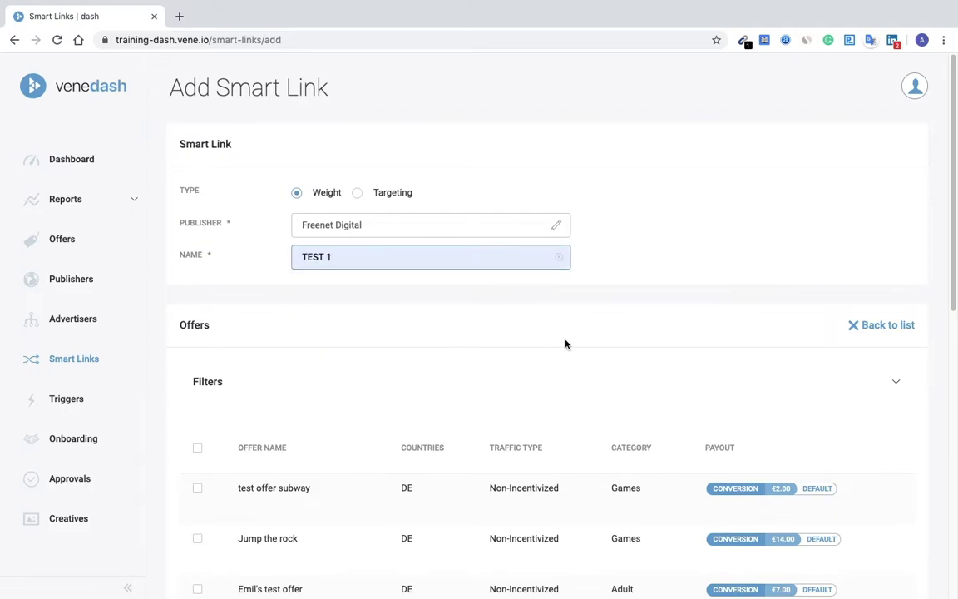
Add the offers "test offer subway" and "Jump the rock" to the smart link
{"action": "scroll", "coordinate": [441, 399], "scroll_direction": "down", "scroll_amount": 1}
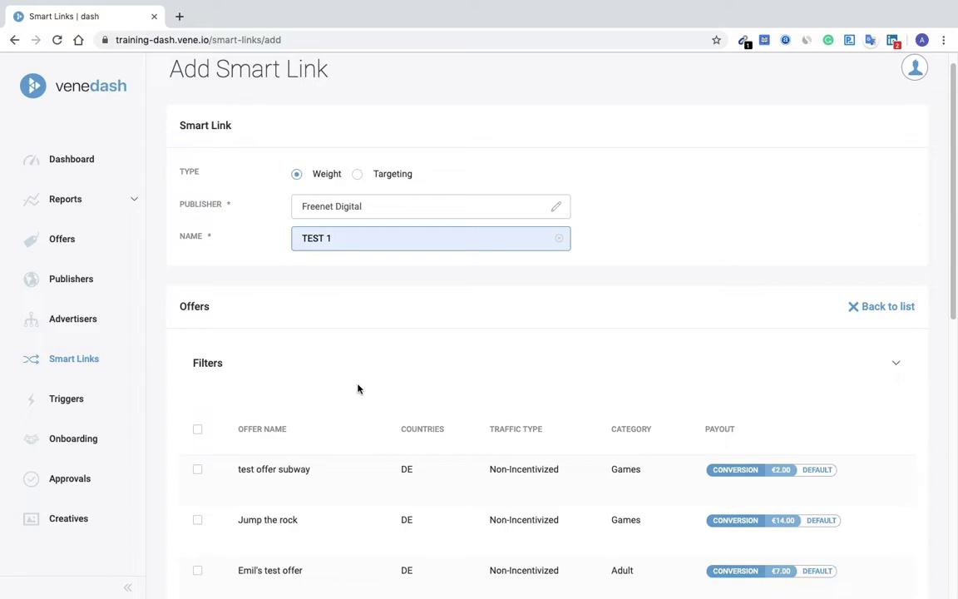
{"action": "scroll", "coordinate": [363, 482], "scroll_direction": "down", "scroll_amount": 1}
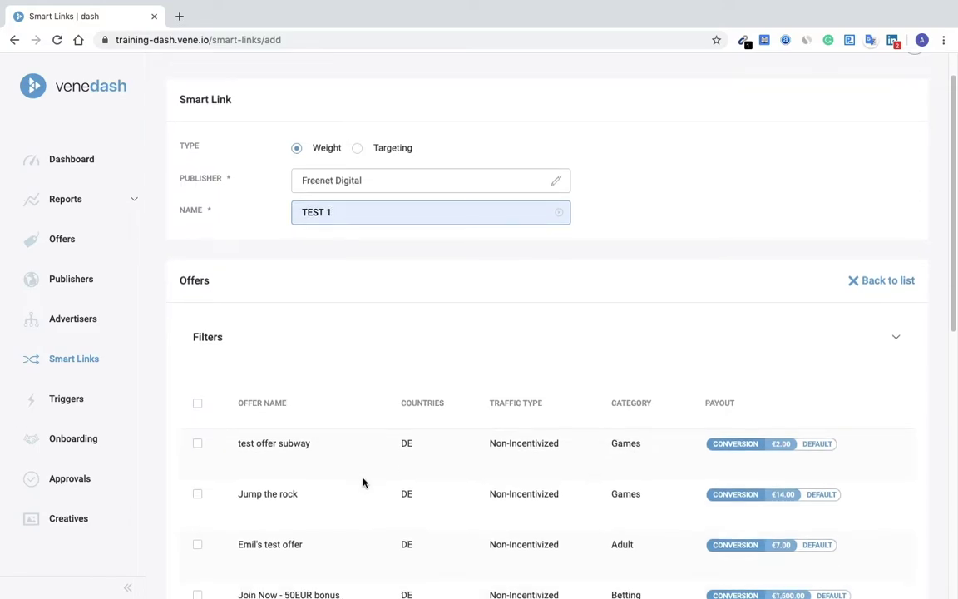
{"action": "left_click", "coordinate": [198, 443]}
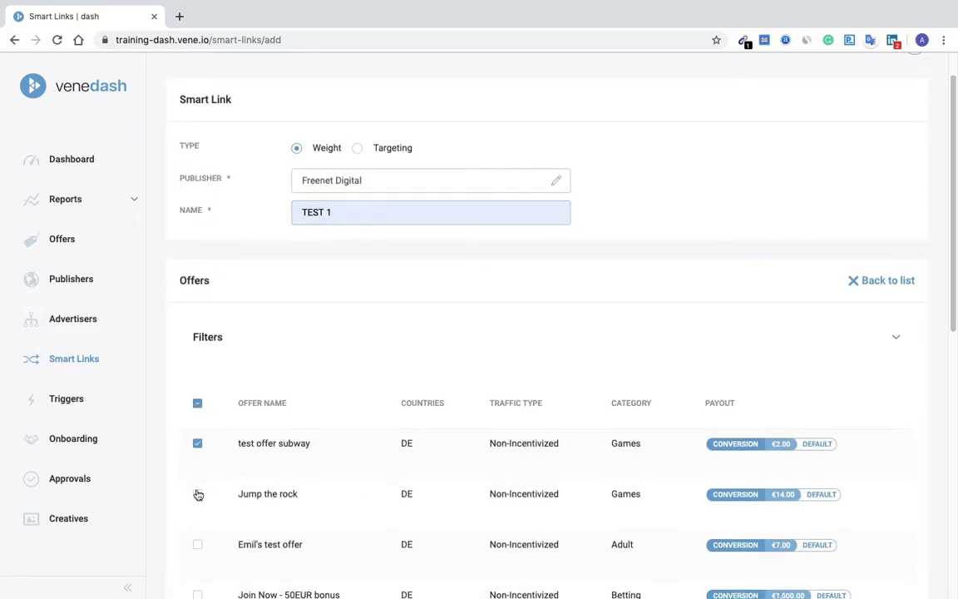
{"action": "left_click", "coordinate": [197, 494]}
{"action": "scroll", "coordinate": [356, 486], "scroll_direction": "down", "scroll_amount": 10}
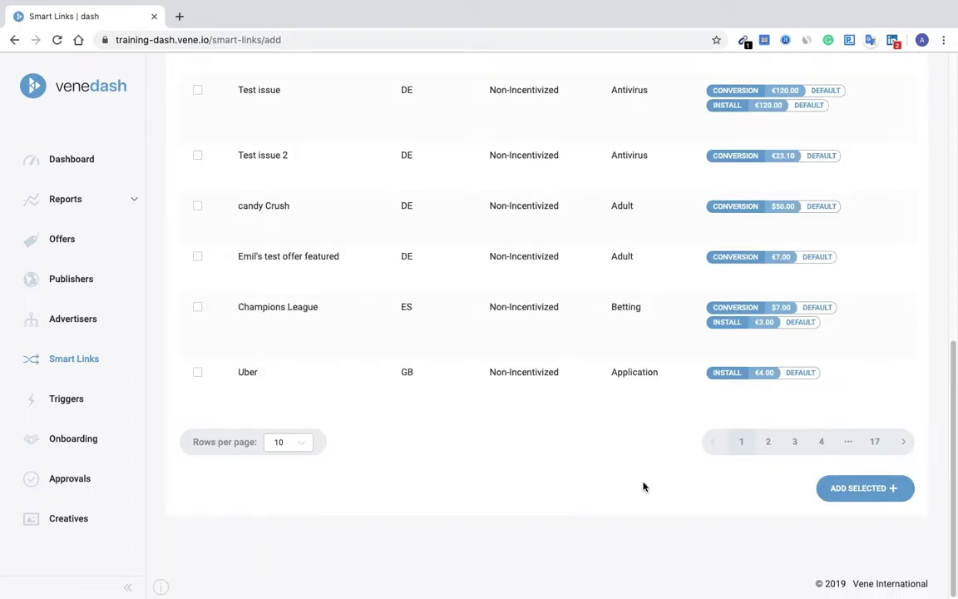
{"action": "left_click", "coordinate": [888, 492]}
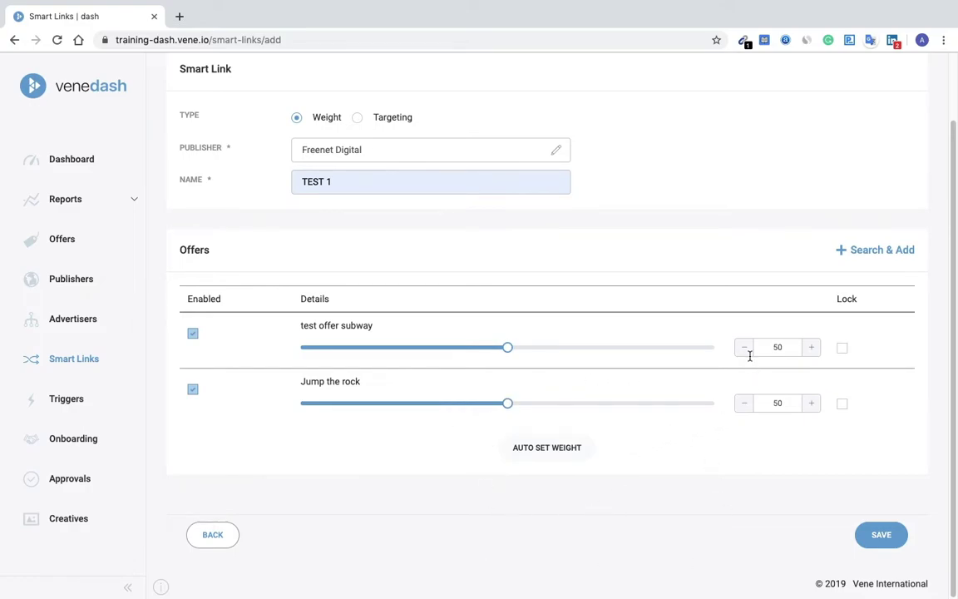
Try weights of 10 for "test offer subway" and 85 for "Jump the rock", and reset both with automatic weighting
{"action": "left_click", "coordinate": [780, 346]}
{"action": "key", "text": "BackSpace"}
{"action": "key", "text": "BackSpace"}
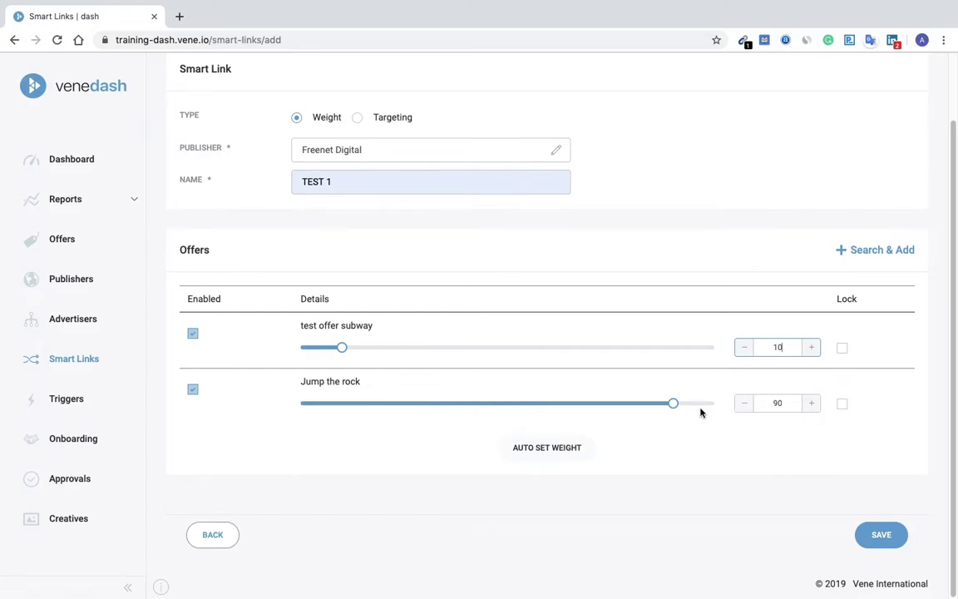
{"action": "left_click_drag", "start_coordinate": [674, 403], "coordinate": [655, 405]}
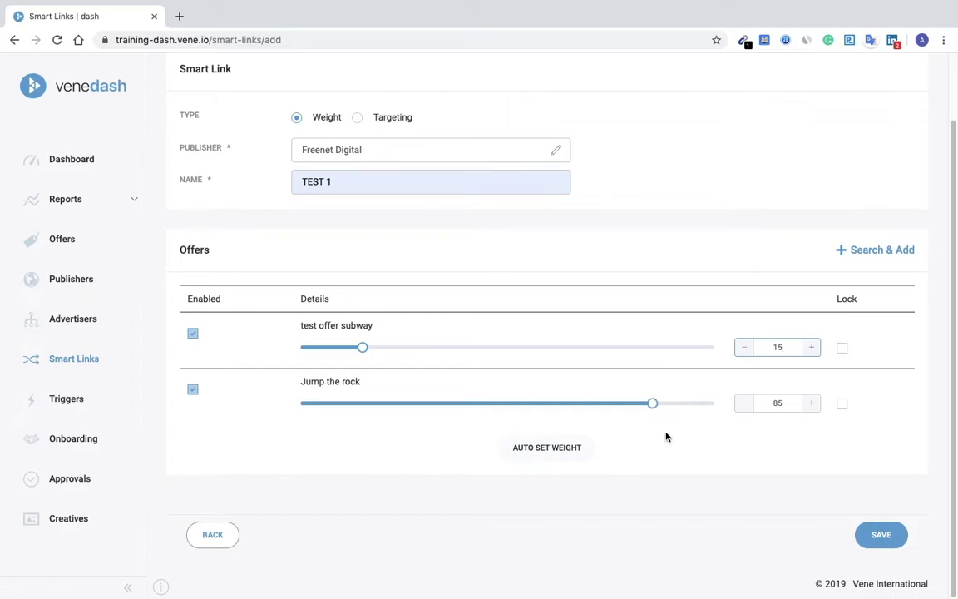
{"action": "left_click", "coordinate": [579, 451]}
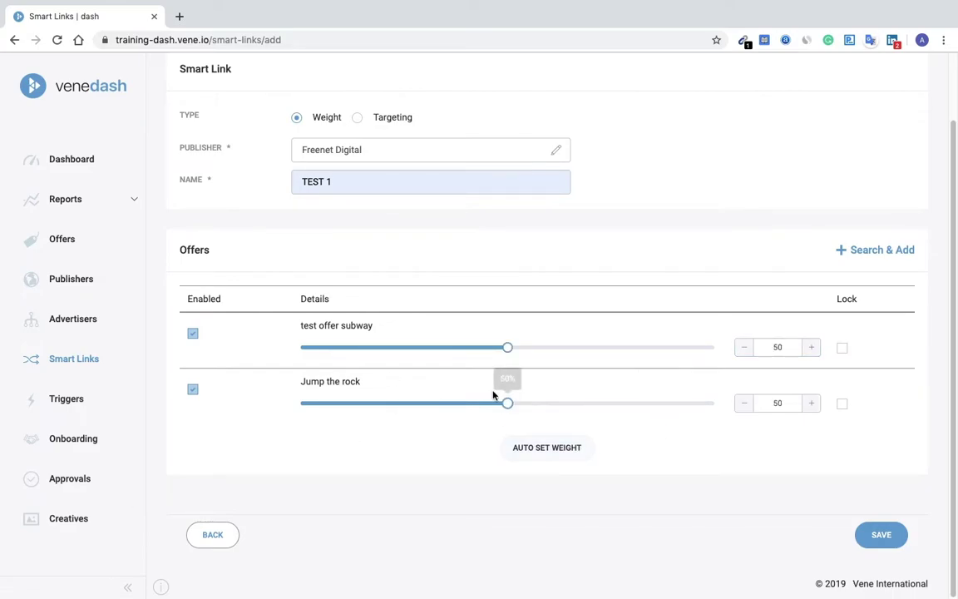
Lock and unlock the weight of "test offer subway", and return to the smart links list without saving
{"action": "left_click", "coordinate": [841, 348]}
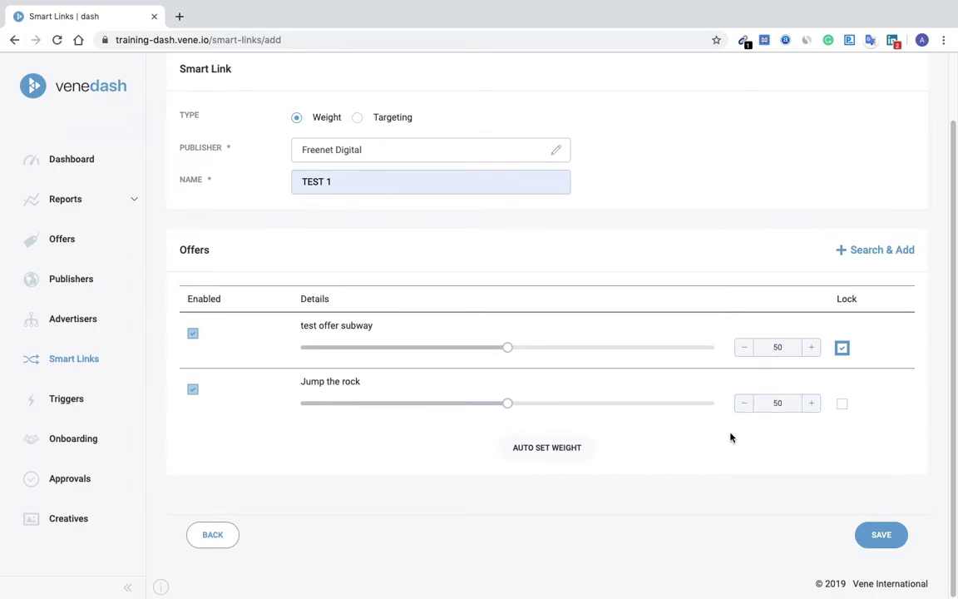
{"action": "left_click", "coordinate": [842, 349]}
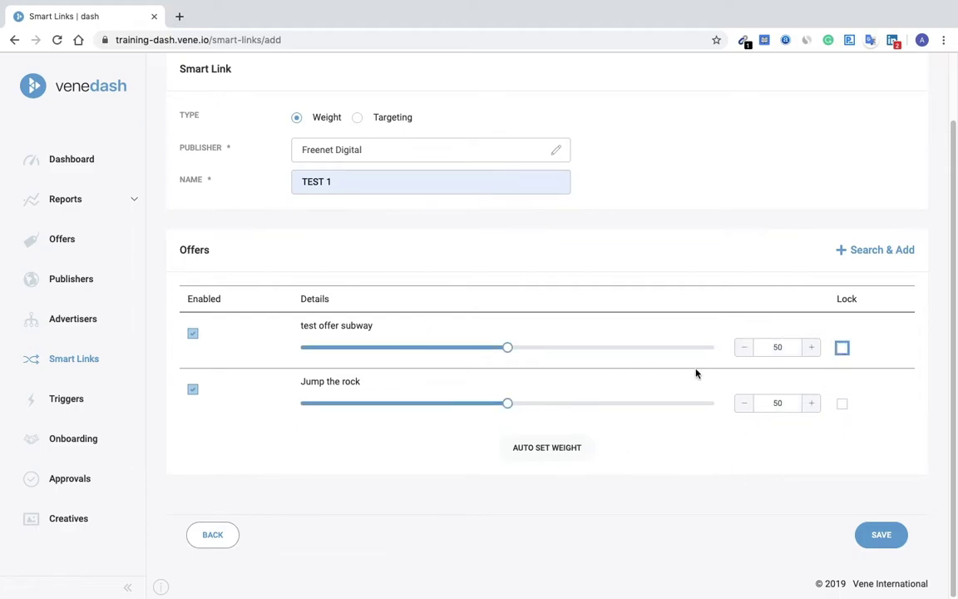
{"action": "left_click", "coordinate": [223, 535]}
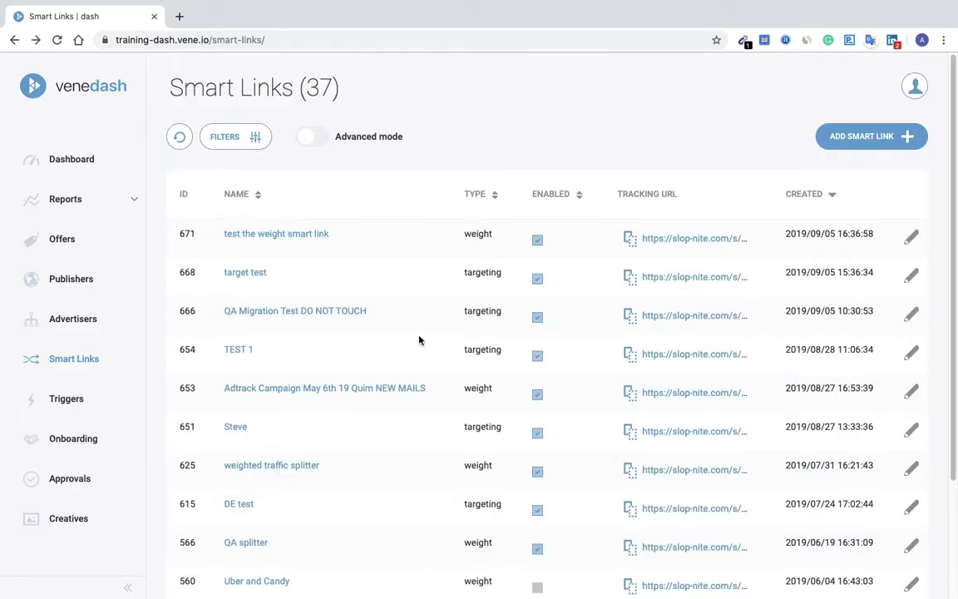
Start another weight smart link and add the first three listed offers to it
{"action": "left_click", "coordinate": [882, 135]}
{"action": "scroll", "coordinate": [329, 450], "scroll_direction": "down", "scroll_amount": 2}
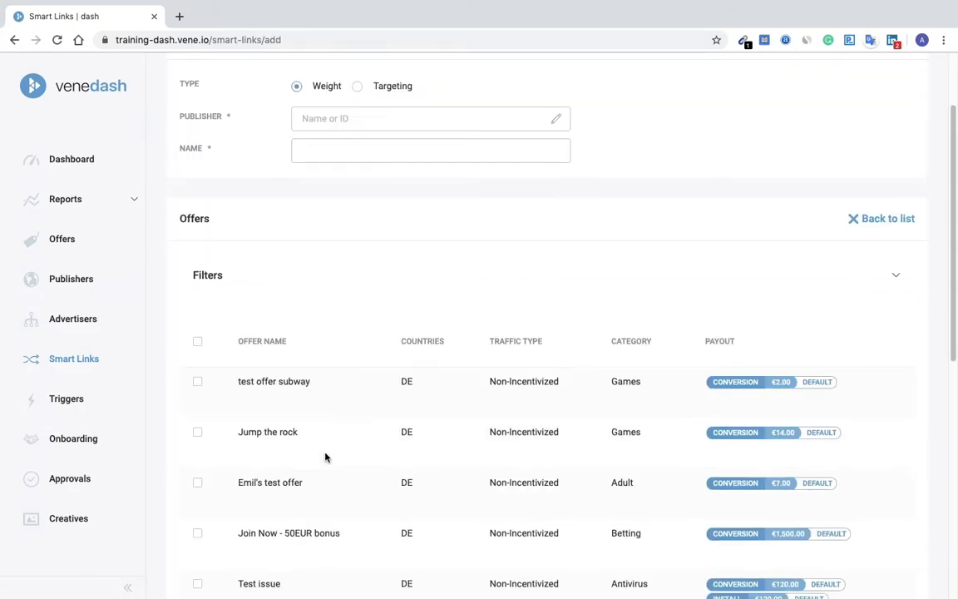
{"action": "left_click", "coordinate": [197, 381]}
{"action": "left_click", "coordinate": [197, 432]}
{"action": "left_click", "coordinate": [197, 484]}
{"action": "scroll", "coordinate": [408, 475], "scroll_direction": "down", "scroll_amount": 5}
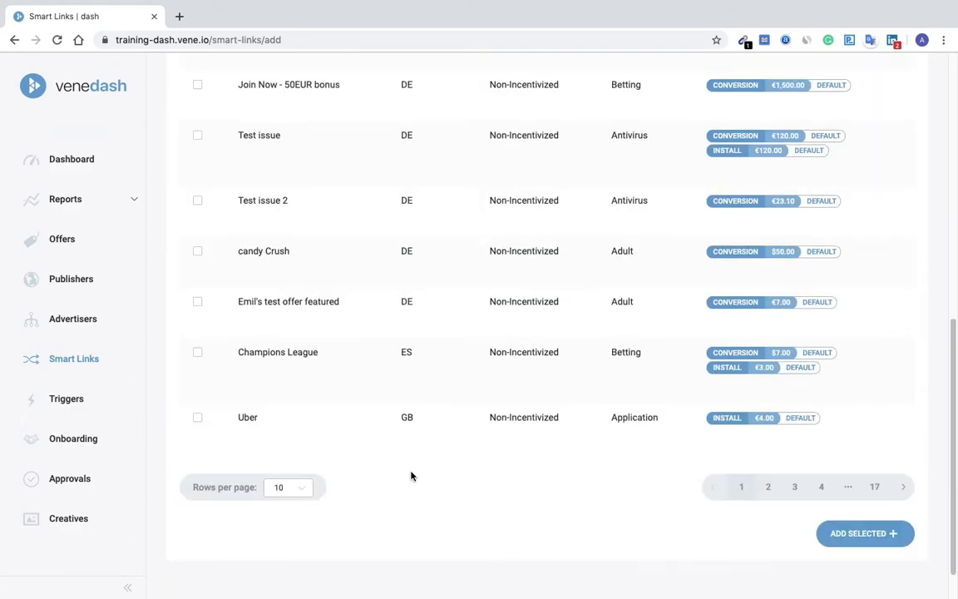
{"action": "left_click", "coordinate": [833, 534]}
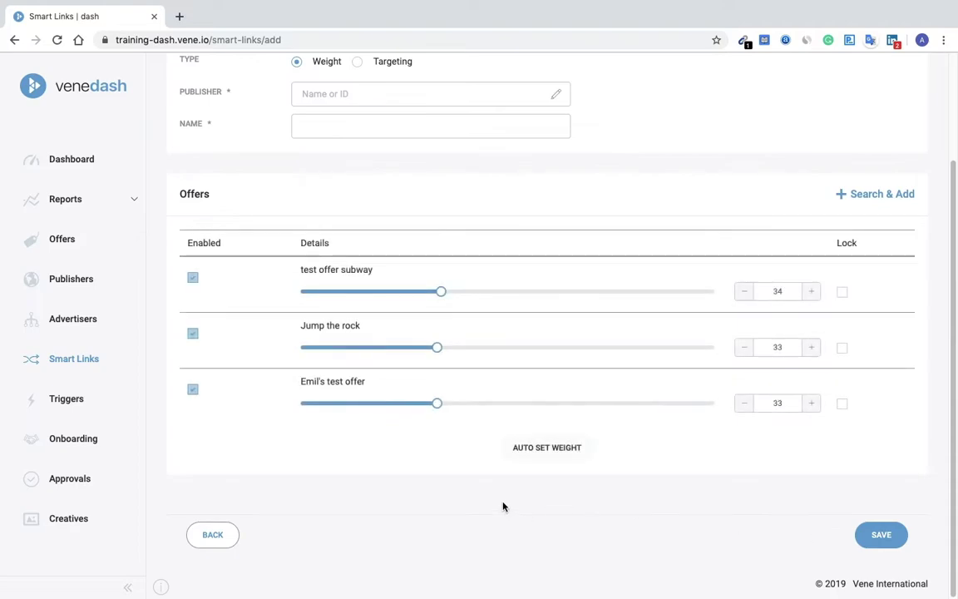
Set the weight of "test offer subway" to 25 and lock it
{"action": "left_click", "coordinate": [785, 293]}
{"action": "key", "text": "BackSpace"}
{"action": "key", "text": "BackSpace"}
{"action": "left_click", "coordinate": [841, 292]}
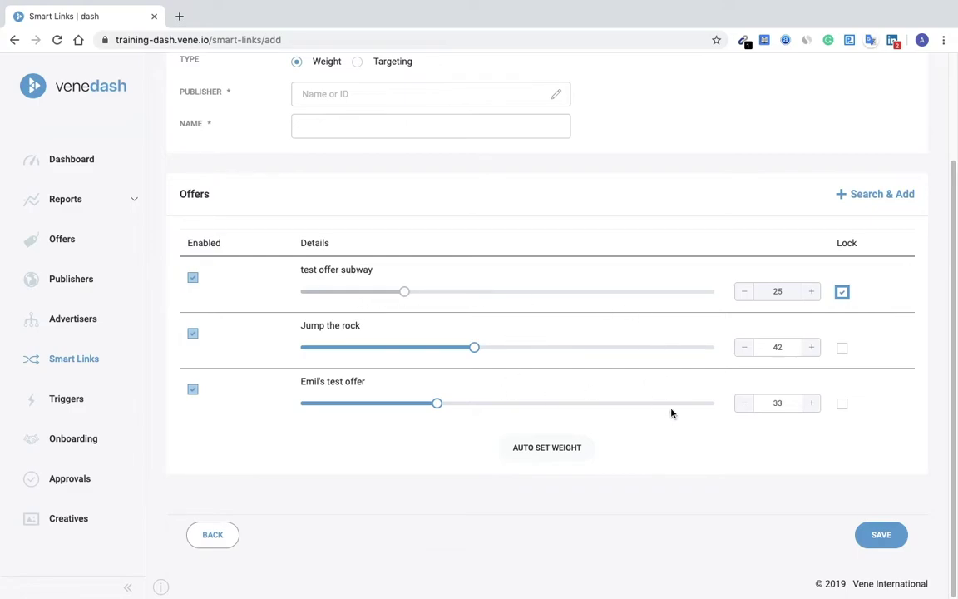
Lower the weight of "Jump the rock" in single steps, and raise it to 75 with its slider
{"action": "left_click", "coordinate": [745, 350]}
{"action": "left_click", "coordinate": [746, 351]}
{"action": "left_click", "coordinate": [744, 353]}
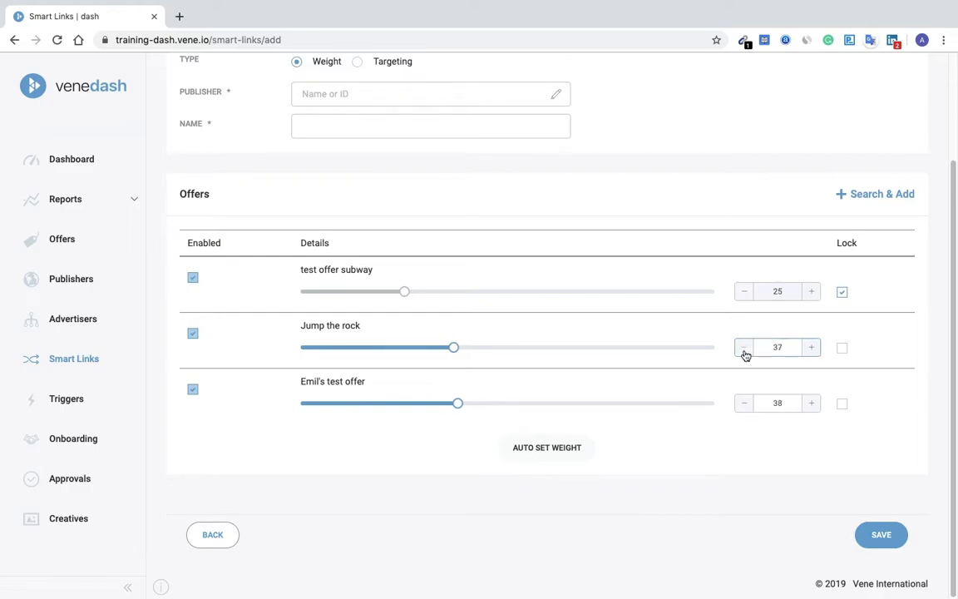
{"action": "left_click", "coordinate": [744, 354]}
{"action": "left_click", "coordinate": [745, 355]}
{"action": "left_click", "coordinate": [647, 350]}
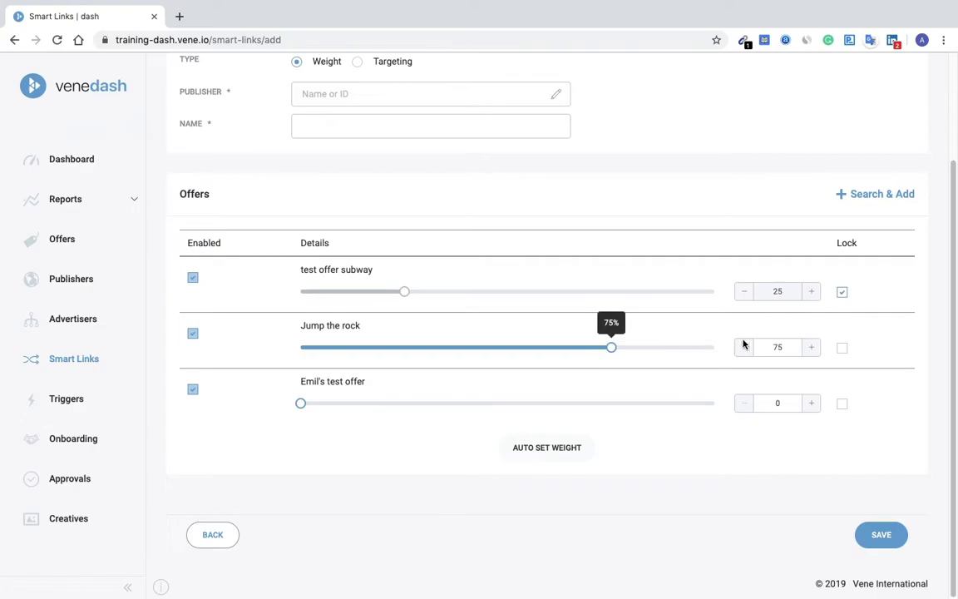
Reduce the weight of "Jump the rock" to 60, and return to the smart links list without saving
{"action": "left_click", "coordinate": [740, 353]}
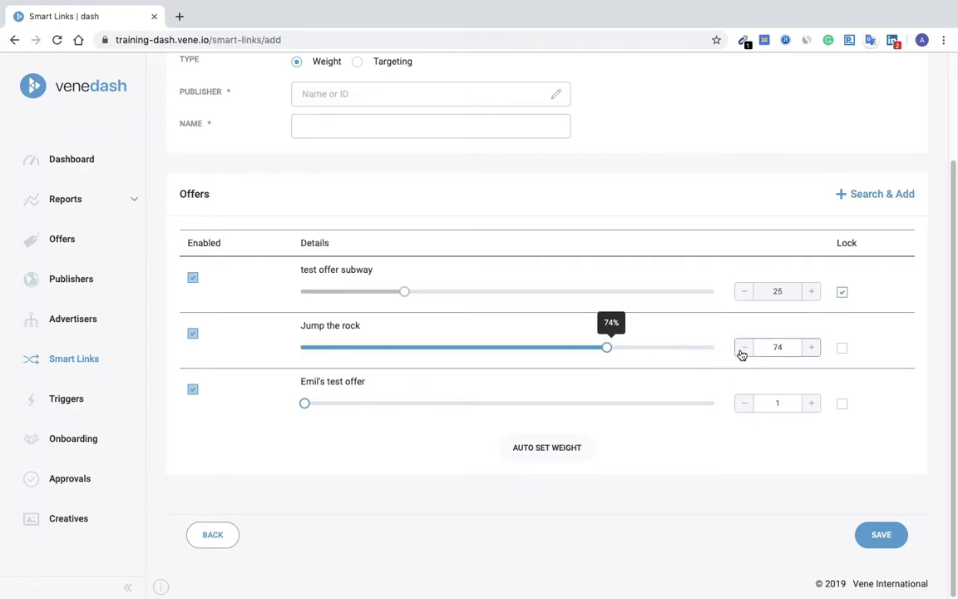
{"action": "left_click", "coordinate": [740, 353]}
{"action": "left_click", "coordinate": [740, 353]}
{"action": "left_click", "coordinate": [741, 354]}
{"action": "left_click", "coordinate": [741, 355]}
{"action": "left_click", "coordinate": [741, 354]}
{"action": "left_click", "coordinate": [742, 355]}
{"action": "left_click", "coordinate": [742, 356]}
{"action": "left_click", "coordinate": [742, 355]}
{"action": "left_click", "coordinate": [742, 356]}
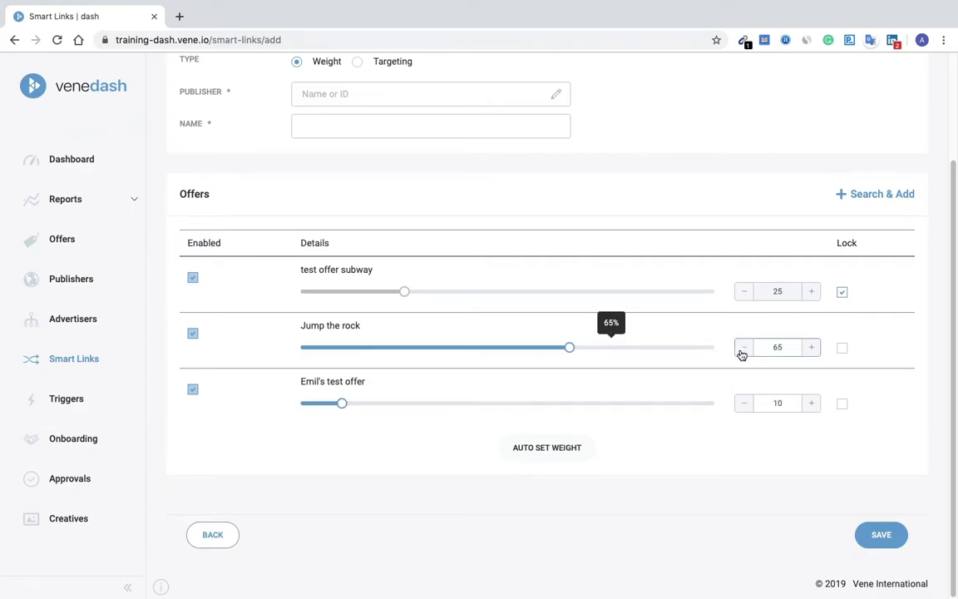
{"action": "left_click", "coordinate": [741, 355]}
{"action": "left_click", "coordinate": [742, 355]}
{"action": "left_click", "coordinate": [742, 355]}
{"action": "left_click", "coordinate": [742, 355]}
{"action": "left_click", "coordinate": [742, 356]}
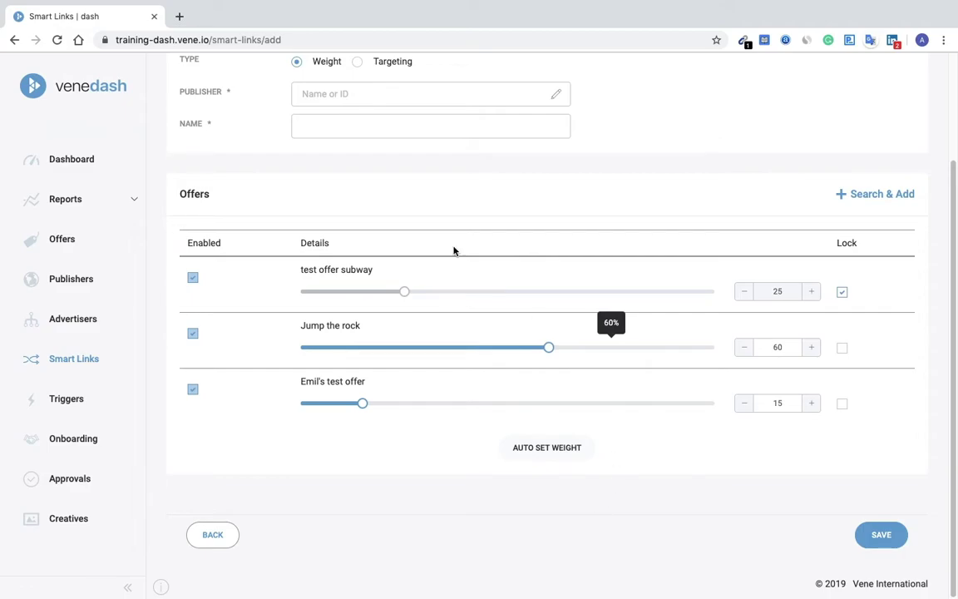
{"action": "left_click", "coordinate": [220, 536]}
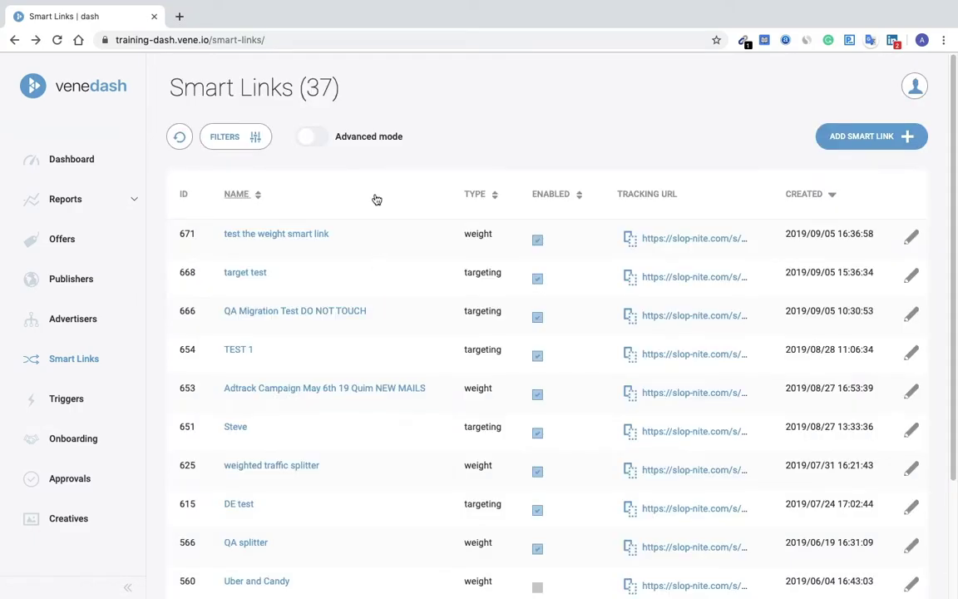
Start a new smart link of type Targeting with Freenet Digital as its publisher
{"action": "left_click", "coordinate": [904, 133]}
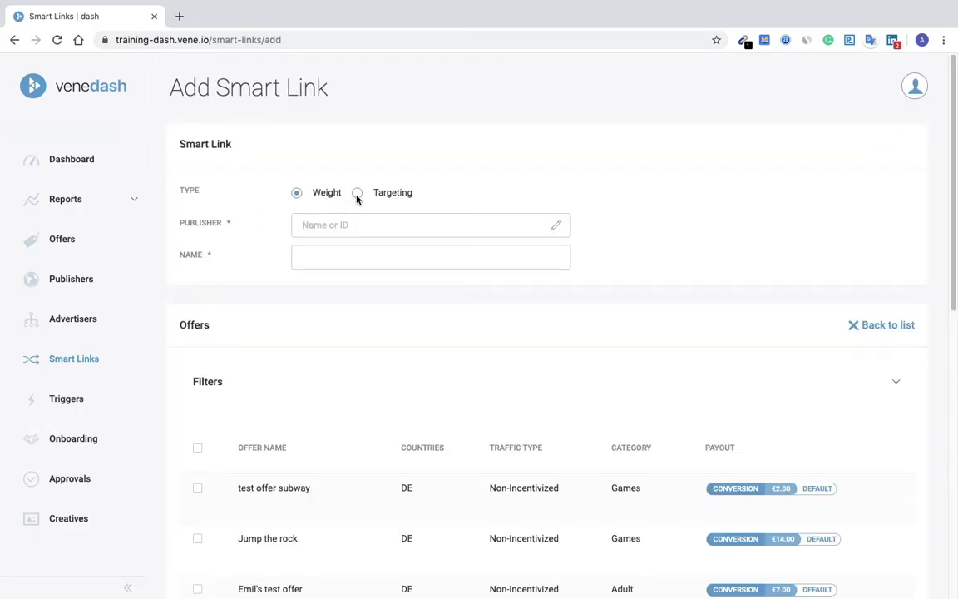
{"action": "left_click", "coordinate": [357, 193]}
{"action": "left_click", "coordinate": [352, 224]}
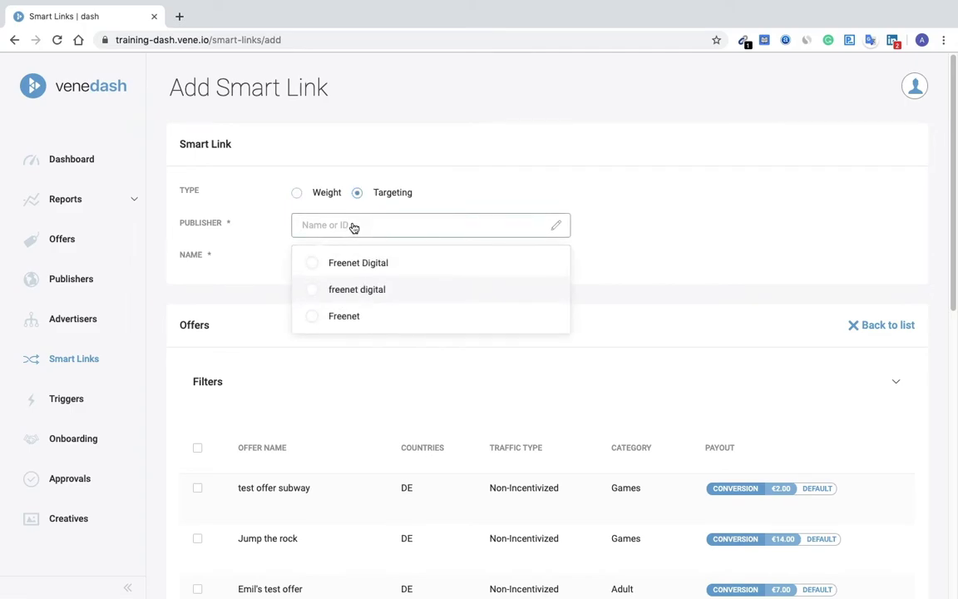
{"action": "type", "text": "fr"}
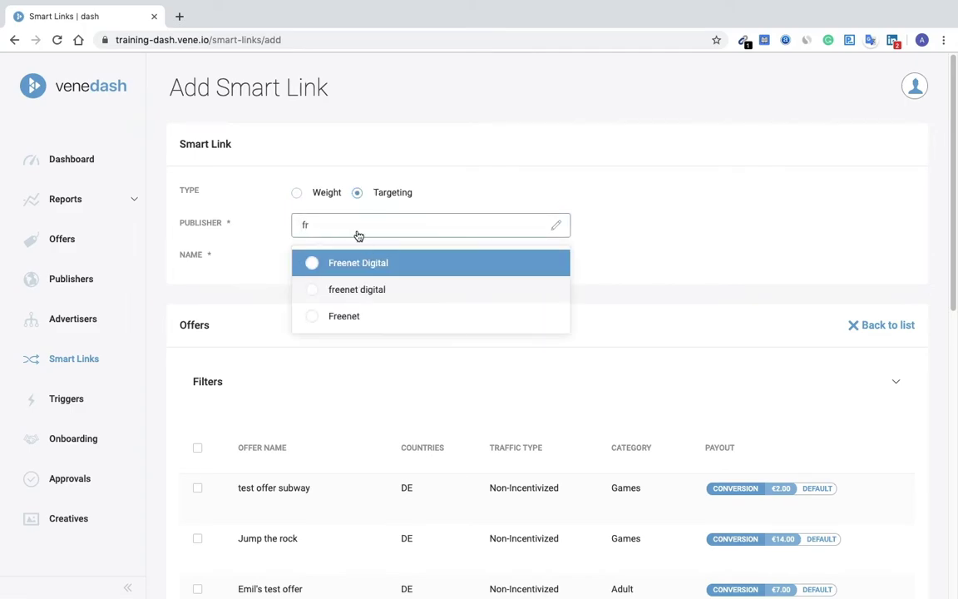
{"action": "left_click", "coordinate": [349, 262]}
{"action": "left_click", "coordinate": [351, 260]}
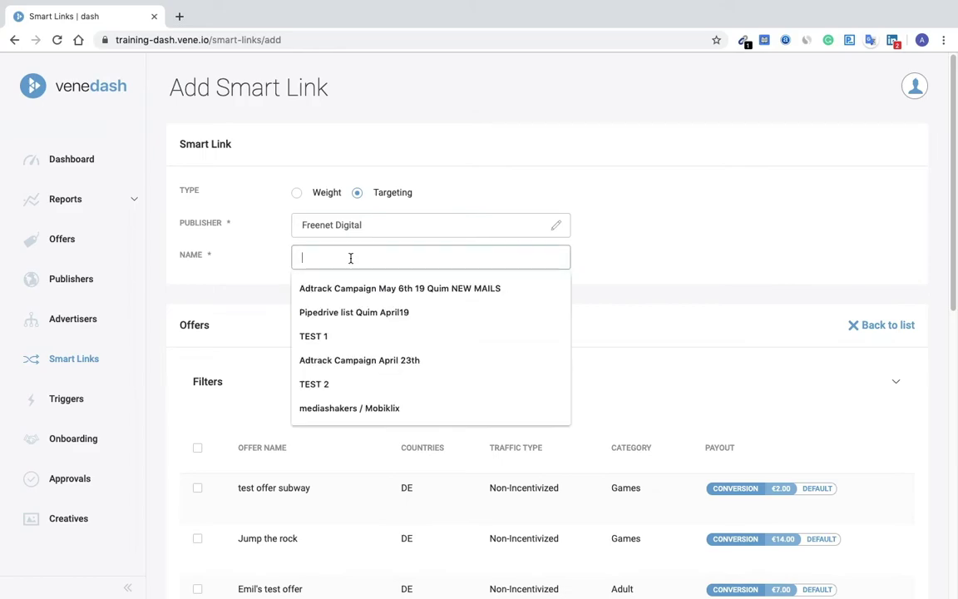
{"action": "left_click", "coordinate": [335, 321]}
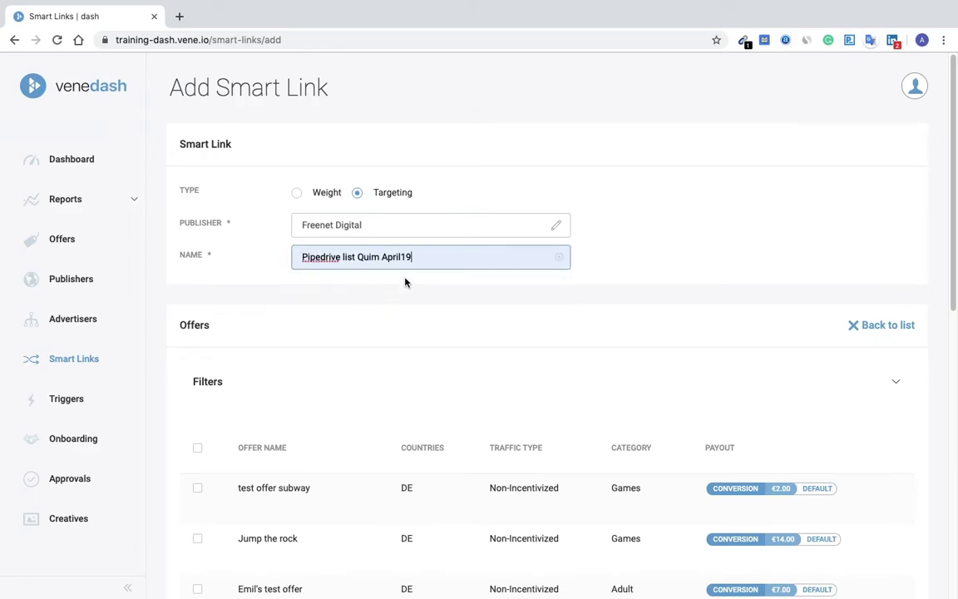
{"action": "left_click", "coordinate": [558, 260]}
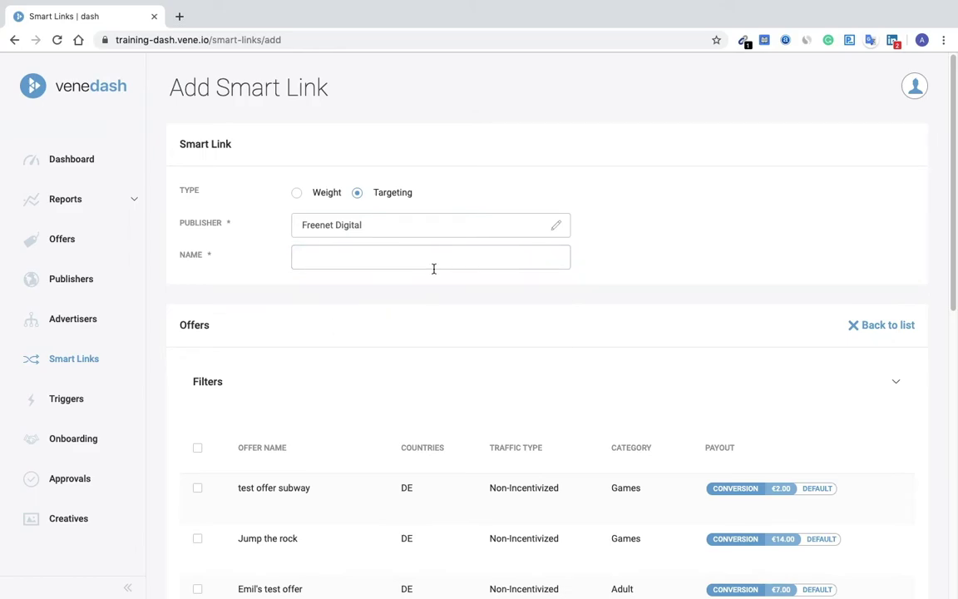
Name the smart link "TEST 1"
{"action": "left_click", "coordinate": [427, 261]}
{"action": "type", "text": "t"}
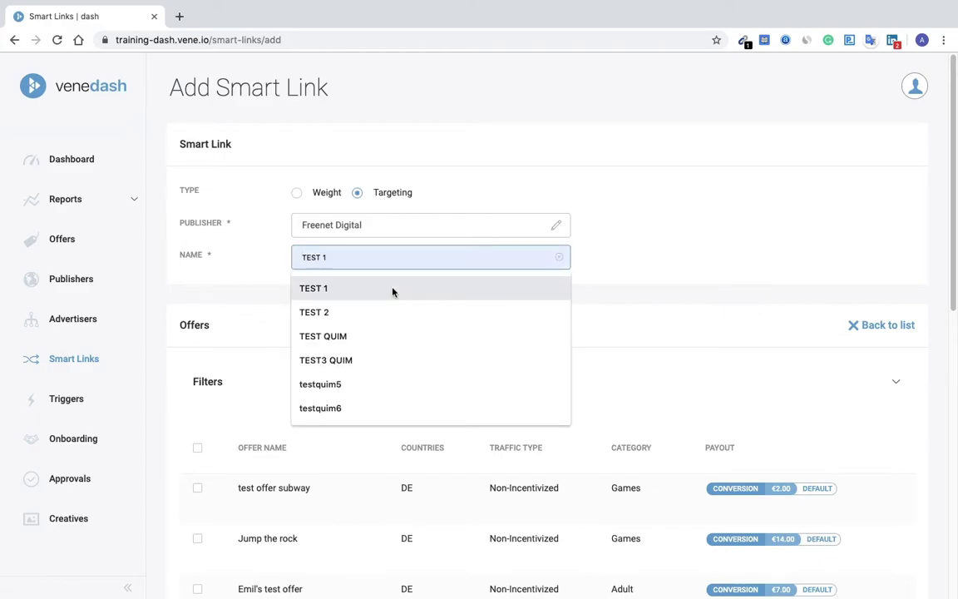
{"action": "left_click", "coordinate": [391, 290]}
Add the offers "test offer subway" and "Jump the rock" to the smart link
{"action": "scroll", "coordinate": [367, 341], "scroll_direction": "down", "scroll_amount": 1}
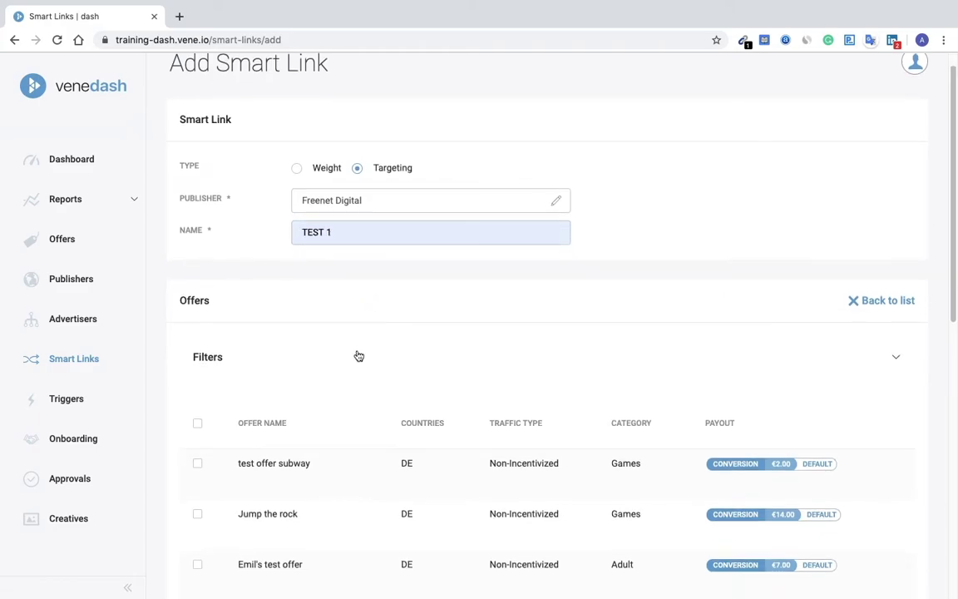
{"action": "left_click", "coordinate": [198, 464]}
{"action": "left_click", "coordinate": [197, 513]}
{"action": "scroll", "coordinate": [373, 471], "scroll_direction": "down", "scroll_amount": 10}
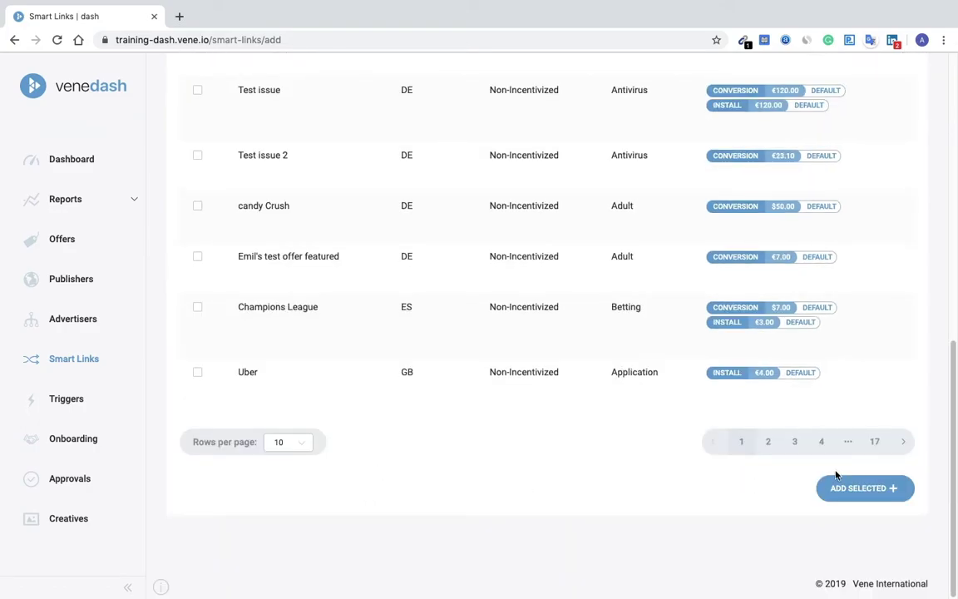
{"action": "left_click", "coordinate": [871, 491]}
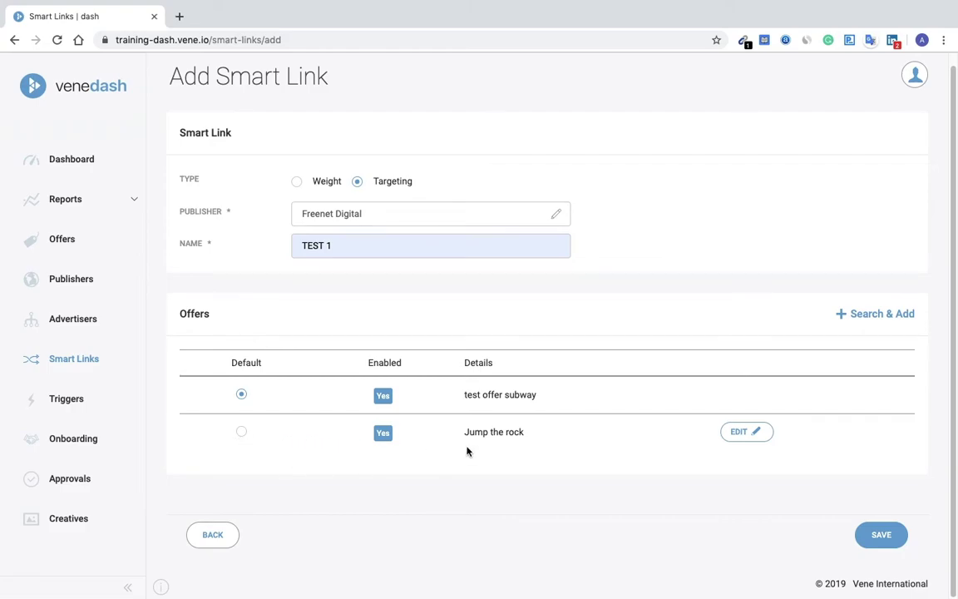
Open the targeting settings of the "Jump the rock" offer and set its country to BD (Bangladesh)
{"action": "left_click", "coordinate": [757, 431]}
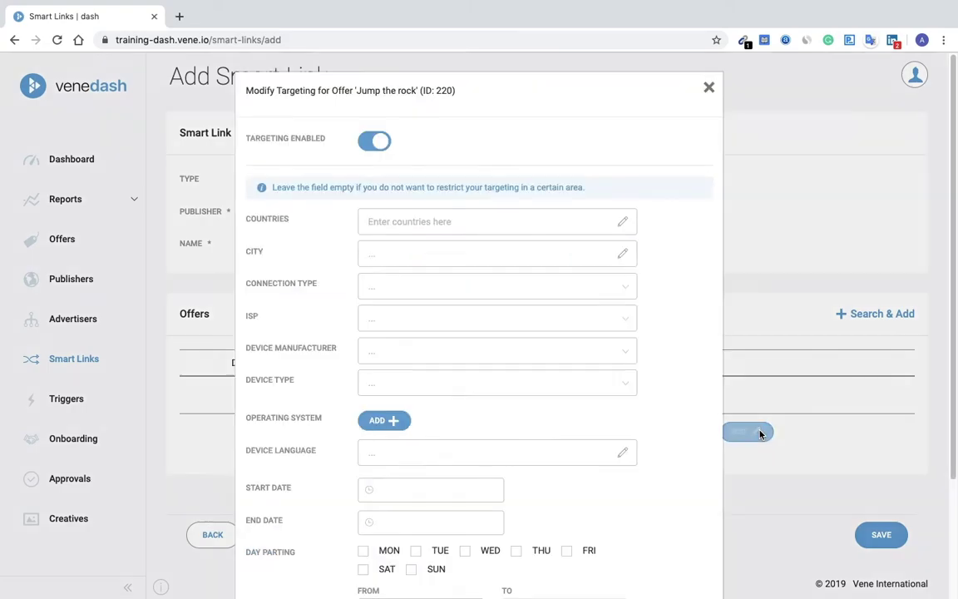
{"action": "left_click", "coordinate": [540, 226]}
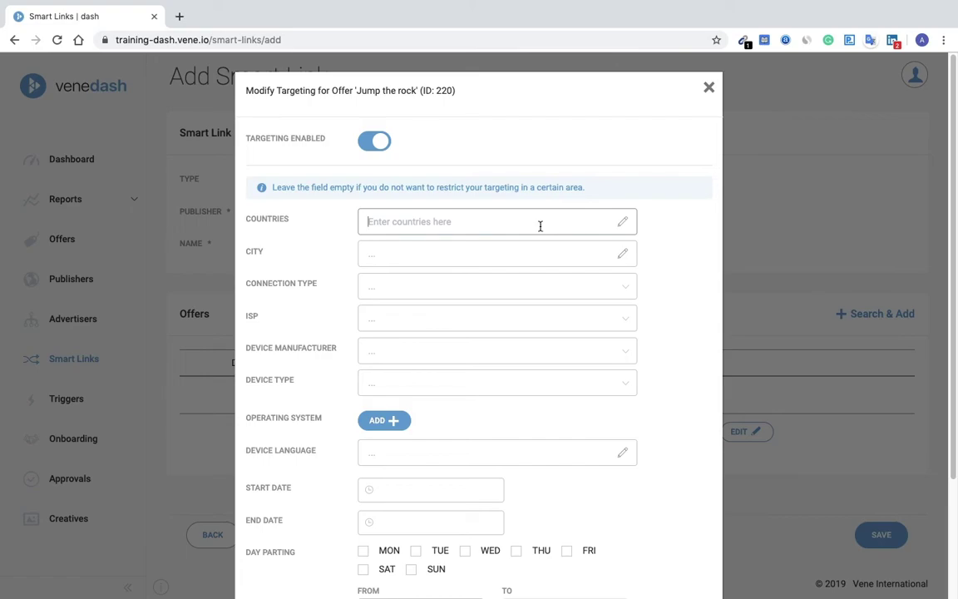
{"action": "type", "text": "de"}
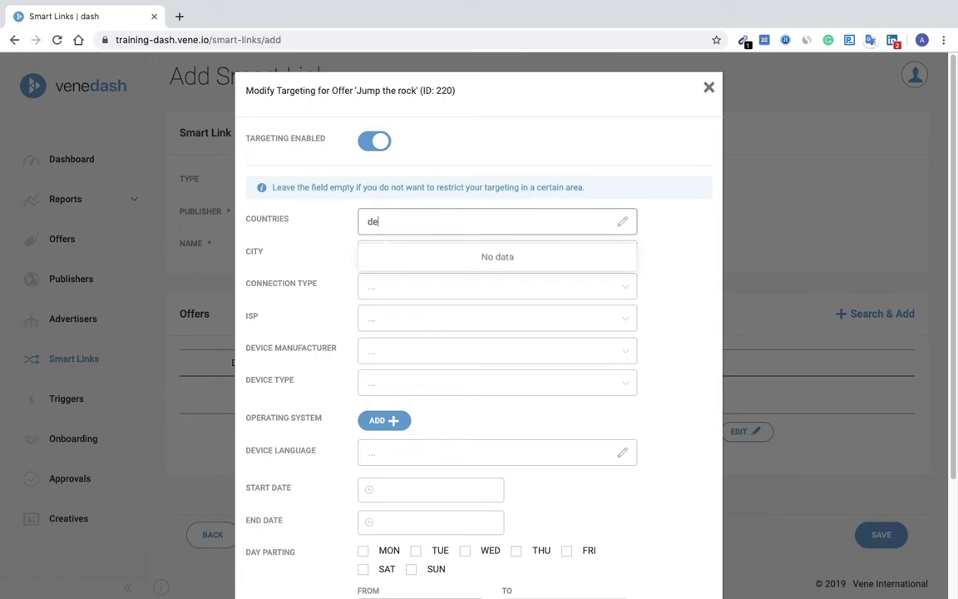
{"action": "key", "text": "BackSpace"}
{"action": "key", "text": "BackSpace"}
{"action": "type", "text": "bd"}
{"action": "left_click", "coordinate": [506, 258]}
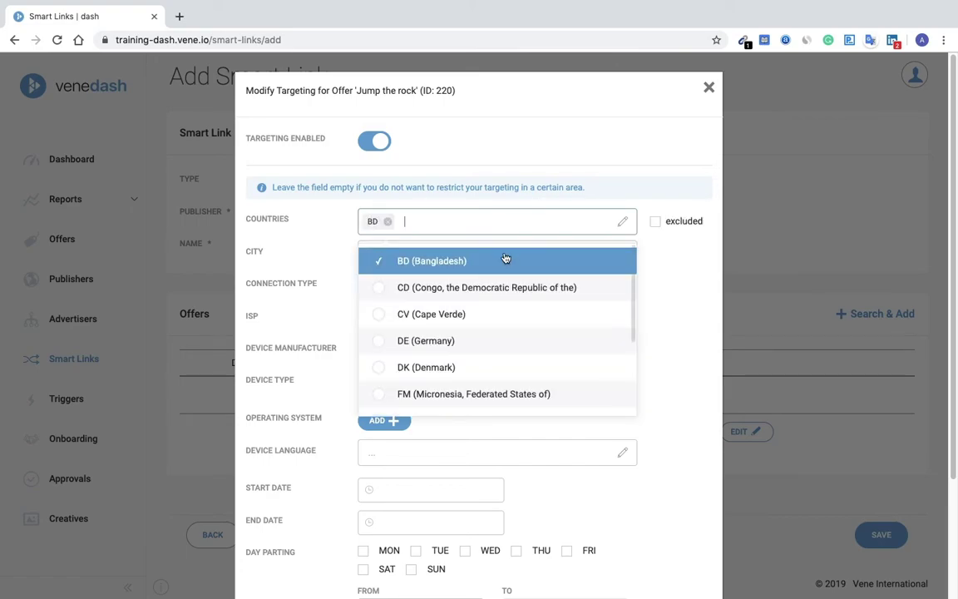
{"action": "left_click", "coordinate": [662, 284]}
Set the device manufacturer targeting of "Jump the rock" to Apple
{"action": "left_click", "coordinate": [411, 351]}
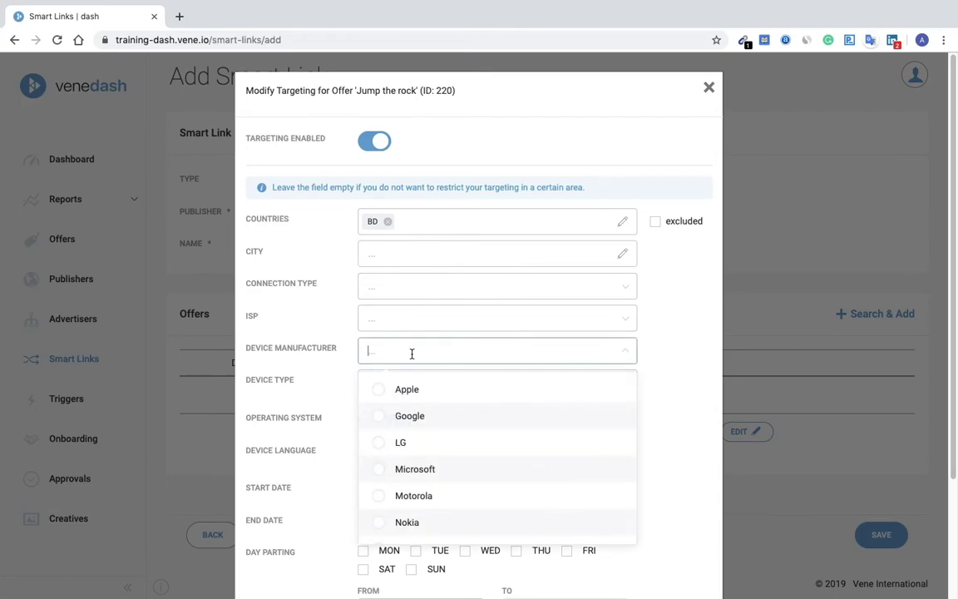
{"action": "right_click", "coordinate": [399, 391]}
{"action": "key", "text": "Escape"}
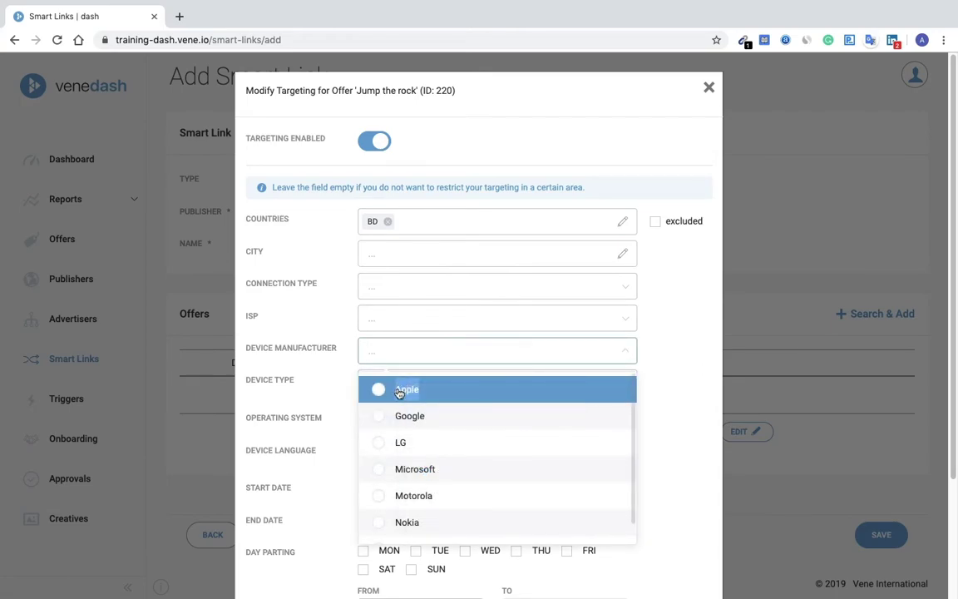
{"action": "left_click", "coordinate": [400, 391]}
{"action": "left_click", "coordinate": [675, 404]}
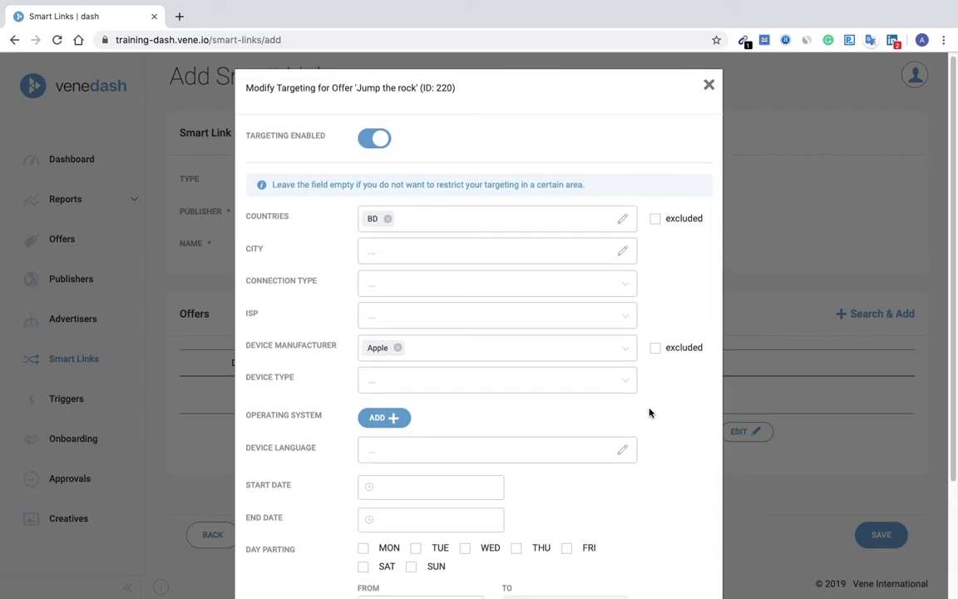
Set the device type targeting of "Jump the rock" to App
{"action": "scroll", "coordinate": [649, 416], "scroll_direction": "down", "scroll_amount": 2}
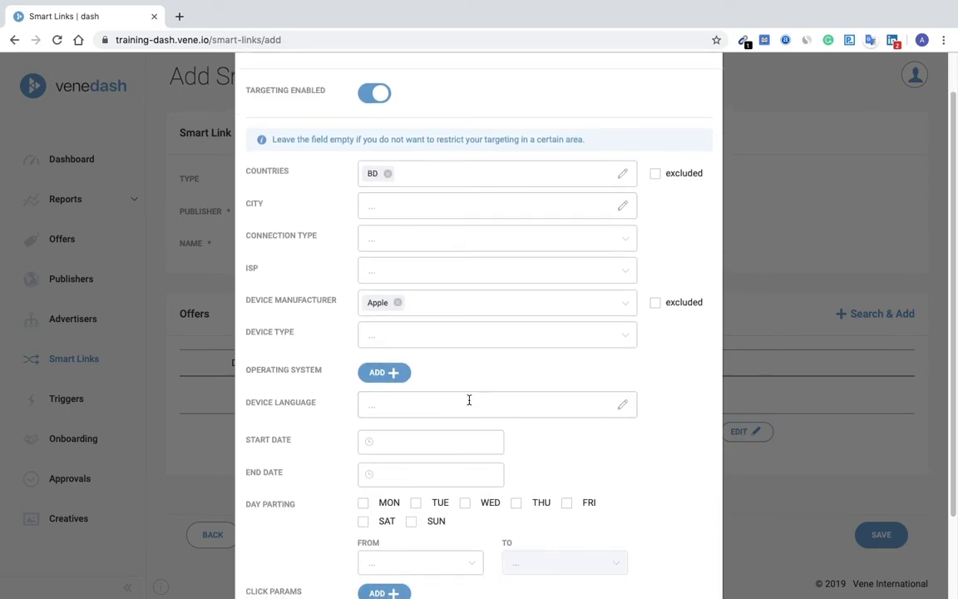
{"action": "left_click", "coordinate": [441, 339]}
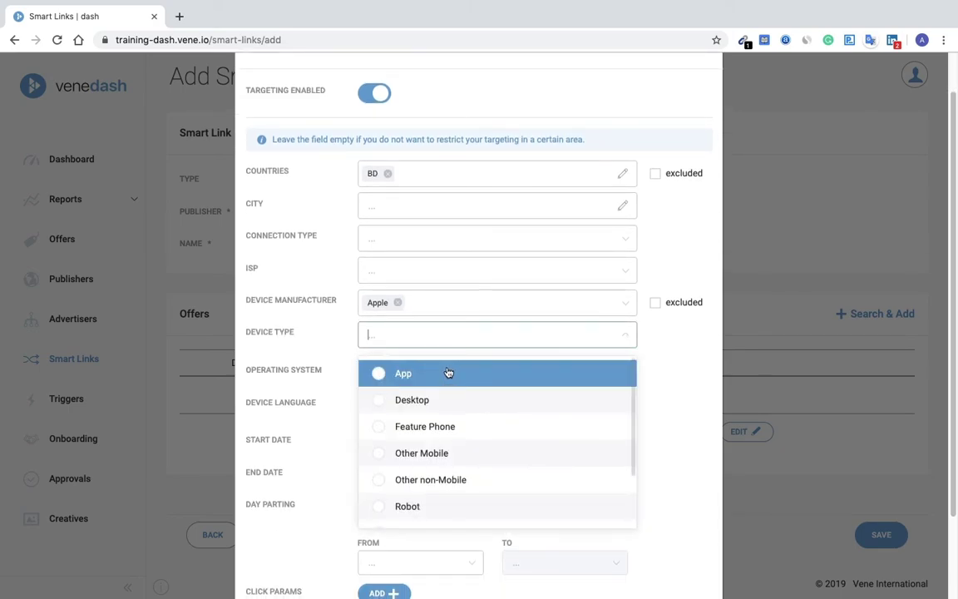
{"action": "left_click", "coordinate": [439, 374]}
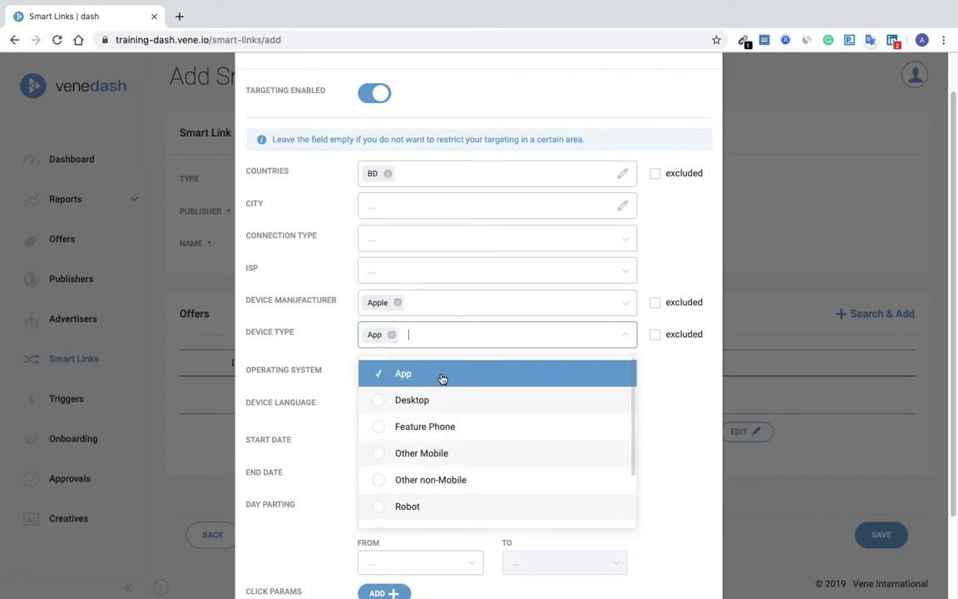
{"action": "left_click", "coordinate": [659, 391]}
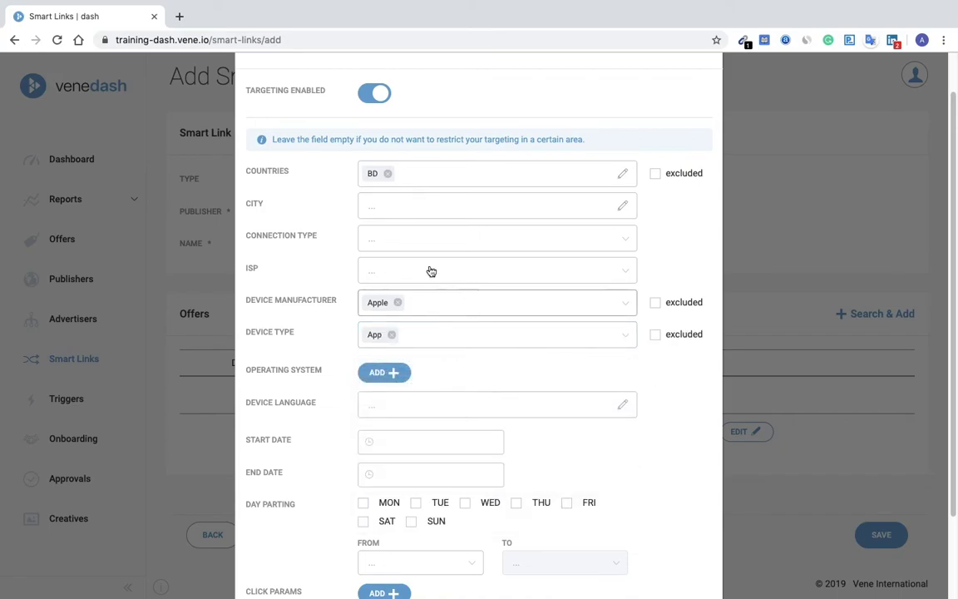
Set the connection type targeting of "Jump the rock" to Cellular
{"action": "left_click", "coordinate": [400, 241]}
{"action": "left_click", "coordinate": [413, 304]}
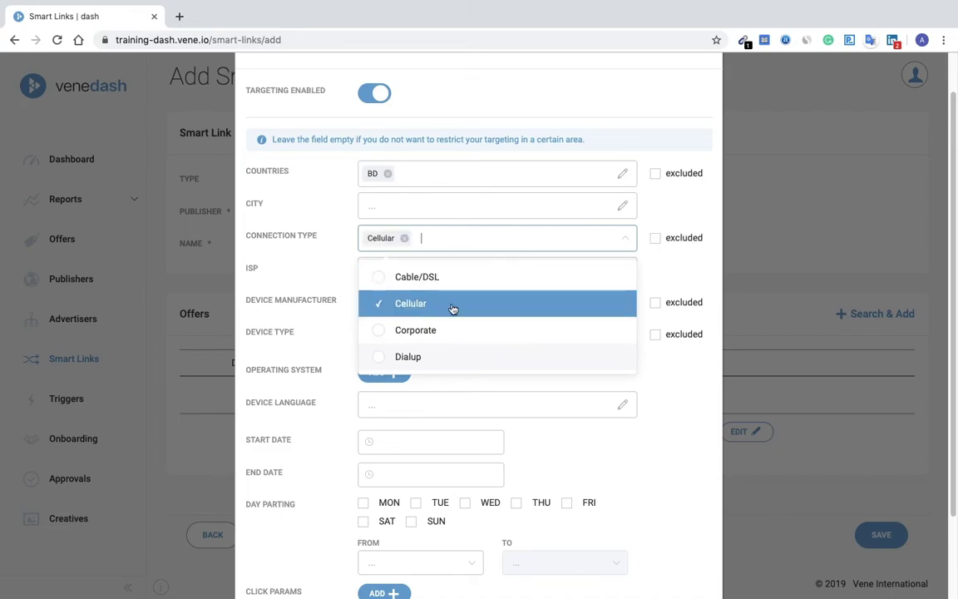
{"action": "left_click", "coordinate": [653, 396]}
Submit the targeting for "Jump the rock" and save the smart link
{"action": "scroll", "coordinate": [654, 396], "scroll_direction": "down", "scroll_amount": 2}
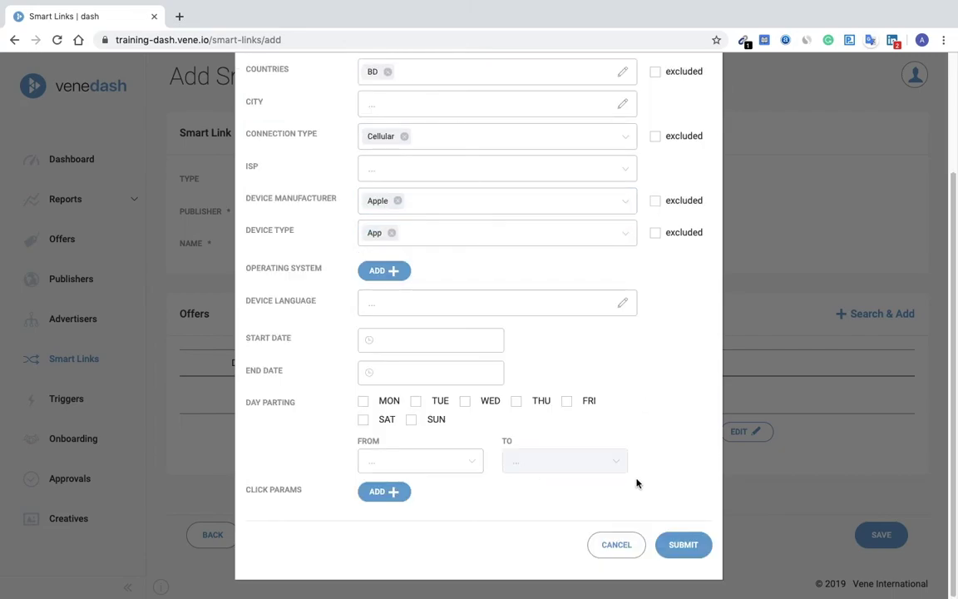
{"action": "left_click", "coordinate": [684, 545]}
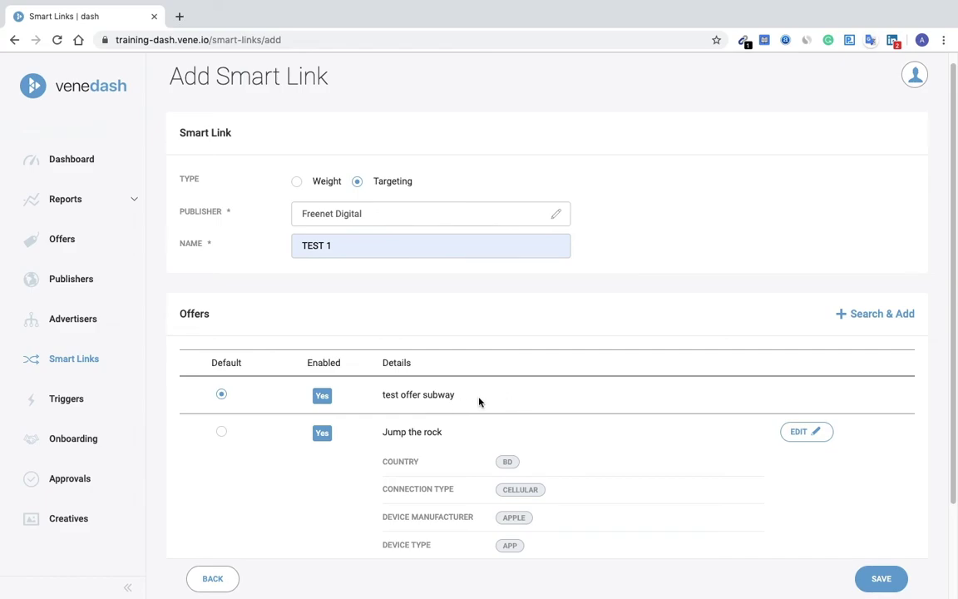
{"action": "scroll", "coordinate": [612, 460], "scroll_direction": "down", "scroll_amount": 3}
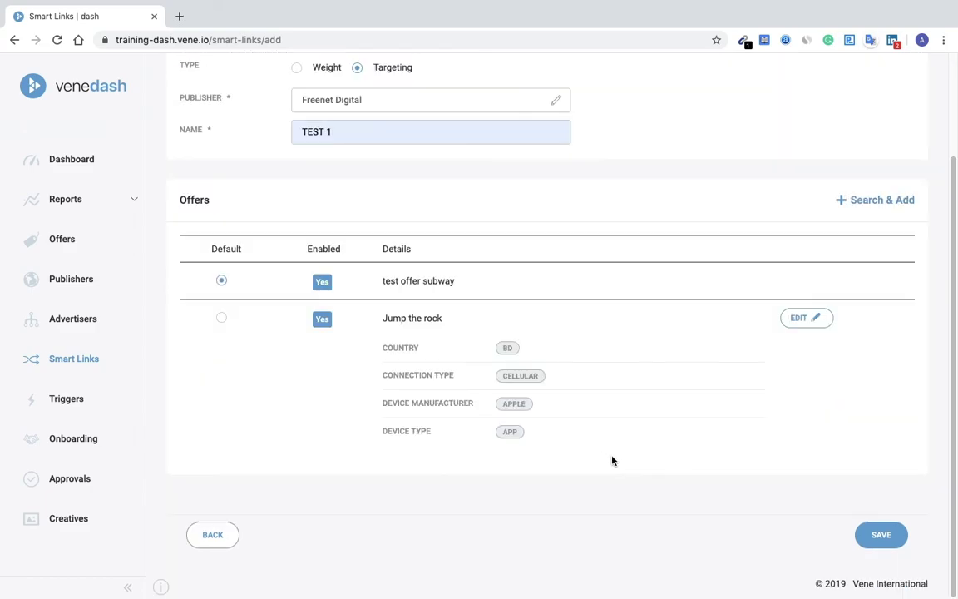
{"action": "left_click", "coordinate": [869, 535]}
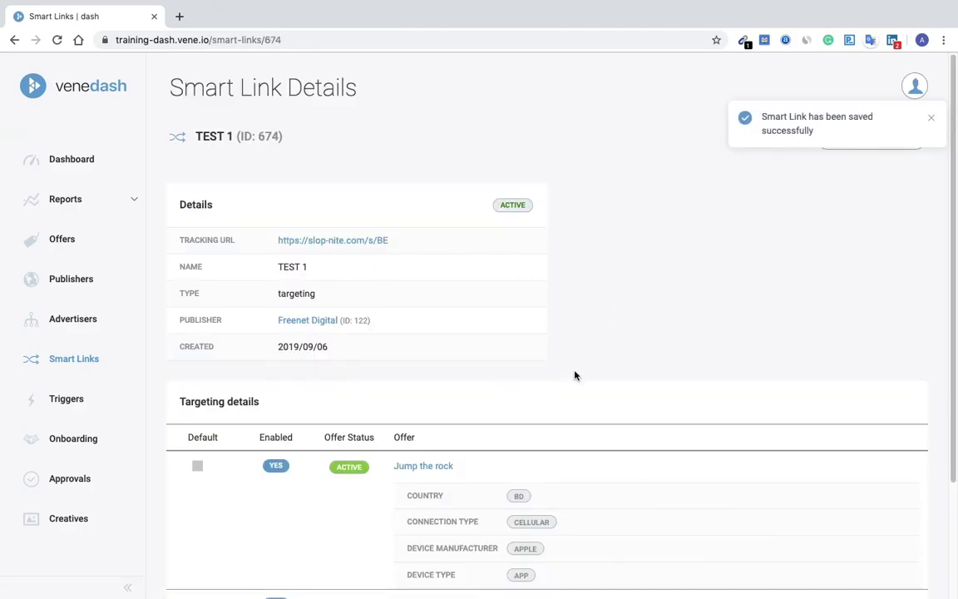
Review the targeting details of the saved smart link, leave its details page and open the Dashboard
{"action": "scroll", "coordinate": [574, 376], "scroll_direction": "down", "scroll_amount": 3}
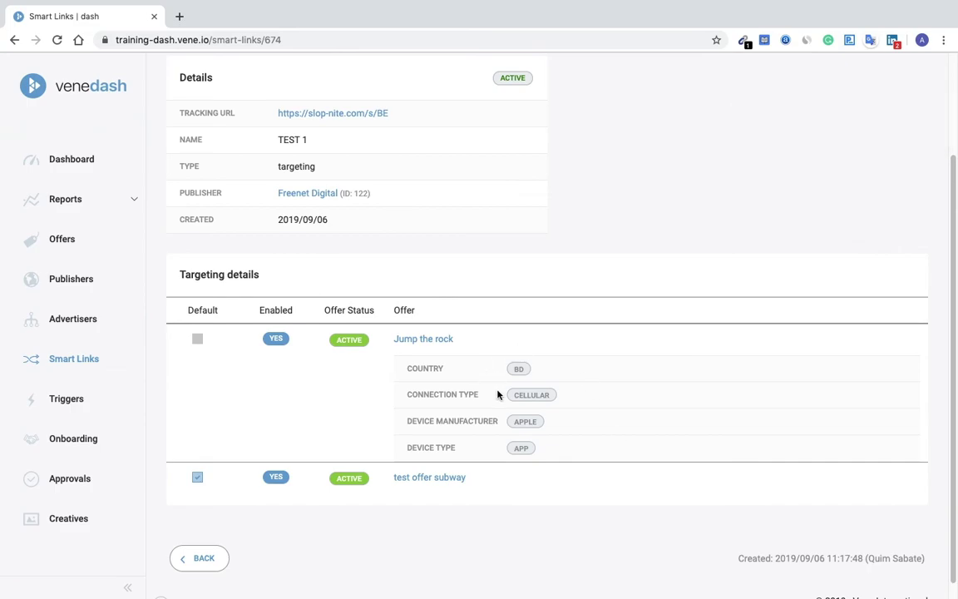
{"action": "left_click", "coordinate": [196, 558]}
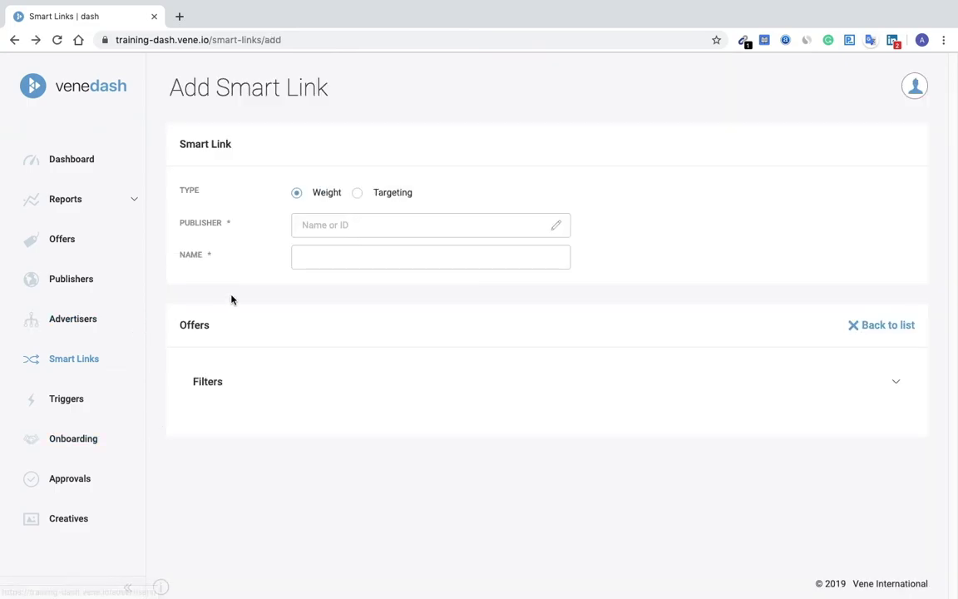
{"action": "left_click", "coordinate": [91, 158]}
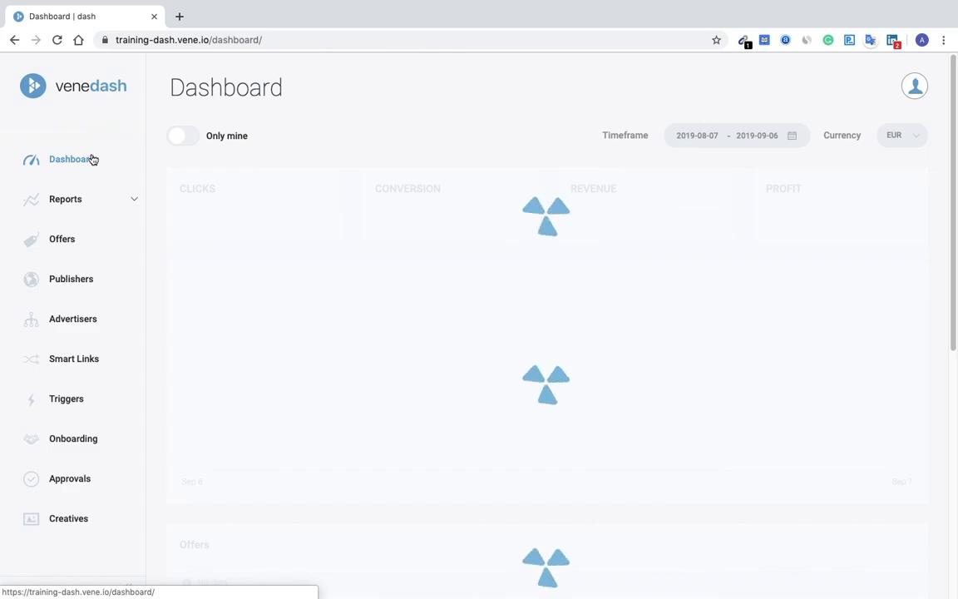